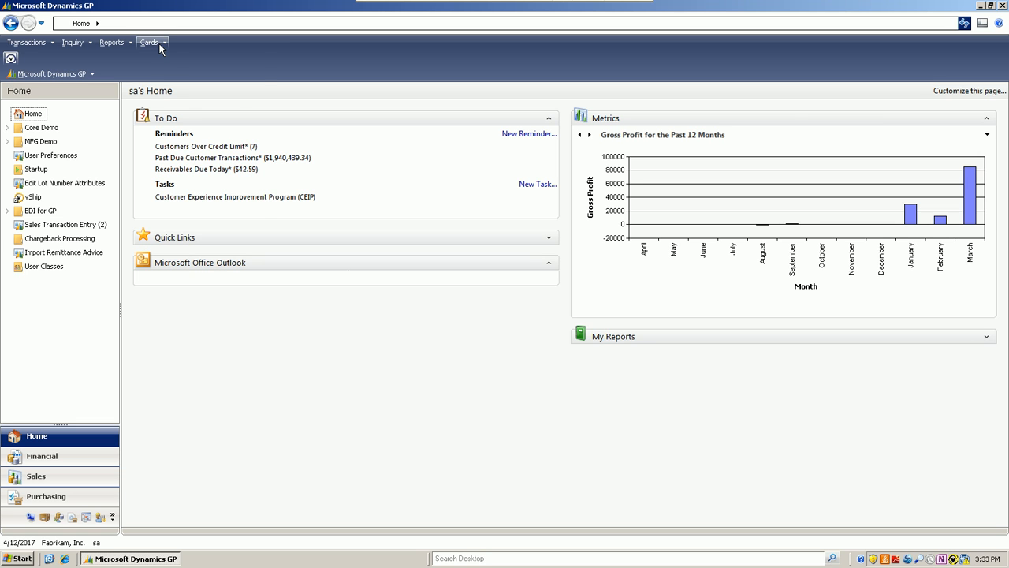
- Open the sales Adjustments Type Maintenance window and load the ADV (Advertising) adjustment type
left_click(162, 42)
mouse_move(160, 130)
mouse_move(217, 88)
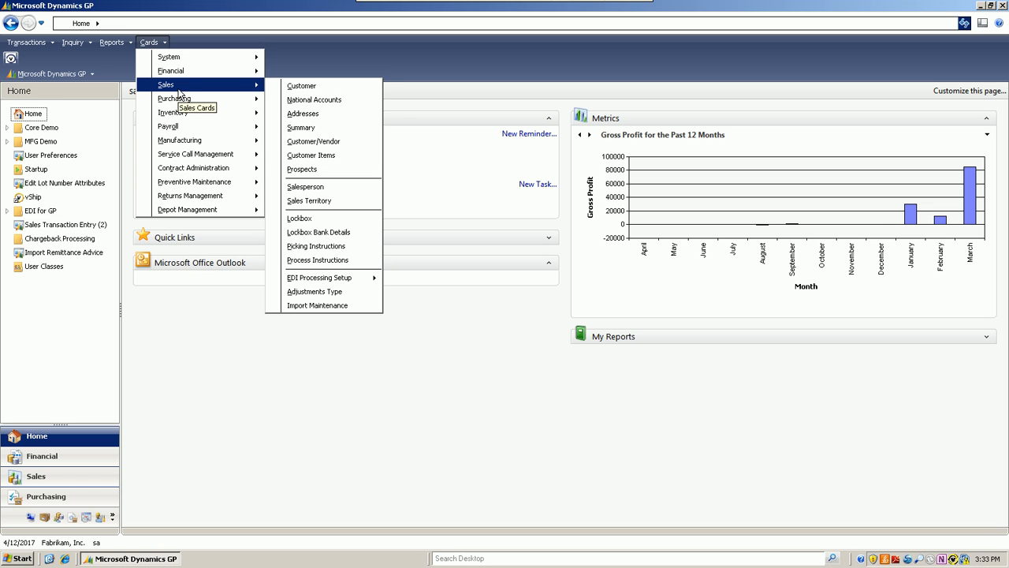
left_click(298, 293)
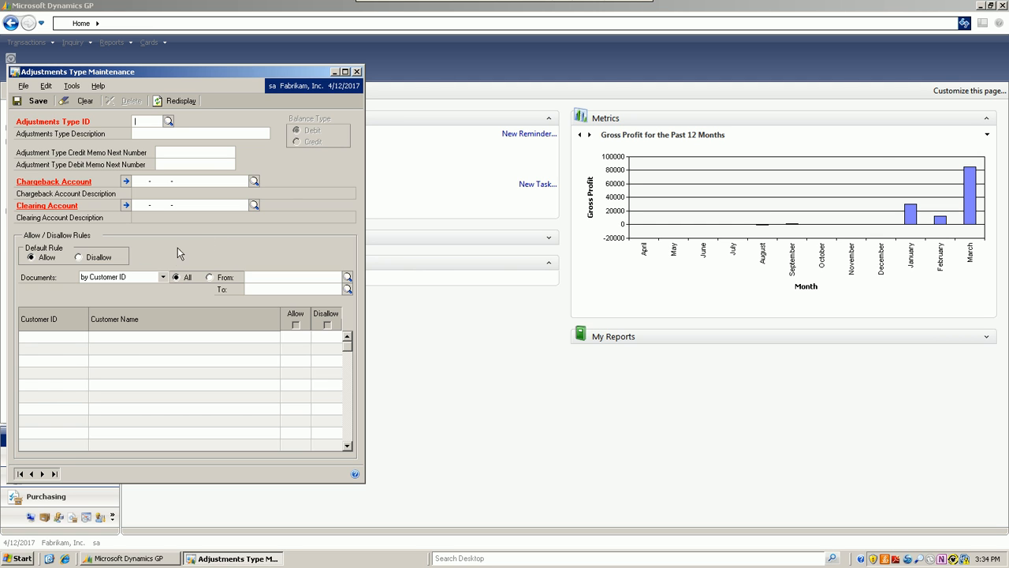
left_click(168, 121)
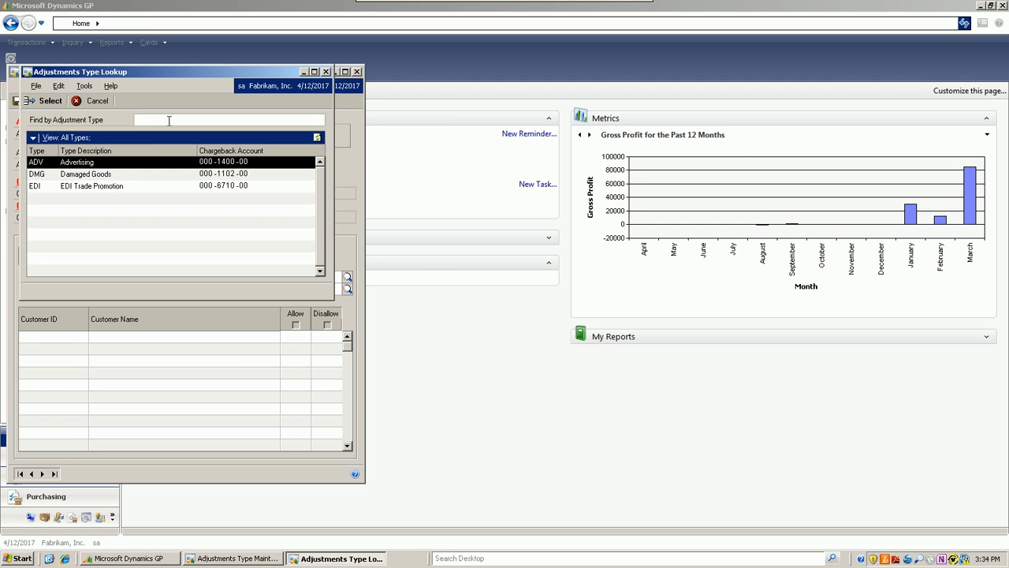
double_click(72, 163)
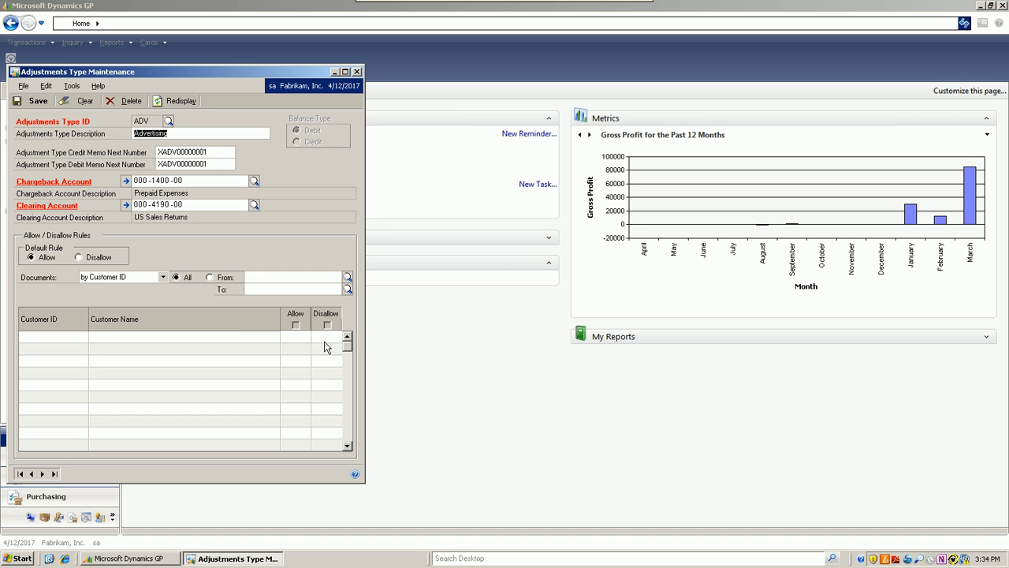
- Save the Advertising adjustment type and close its maintenance window
left_click(30, 101)
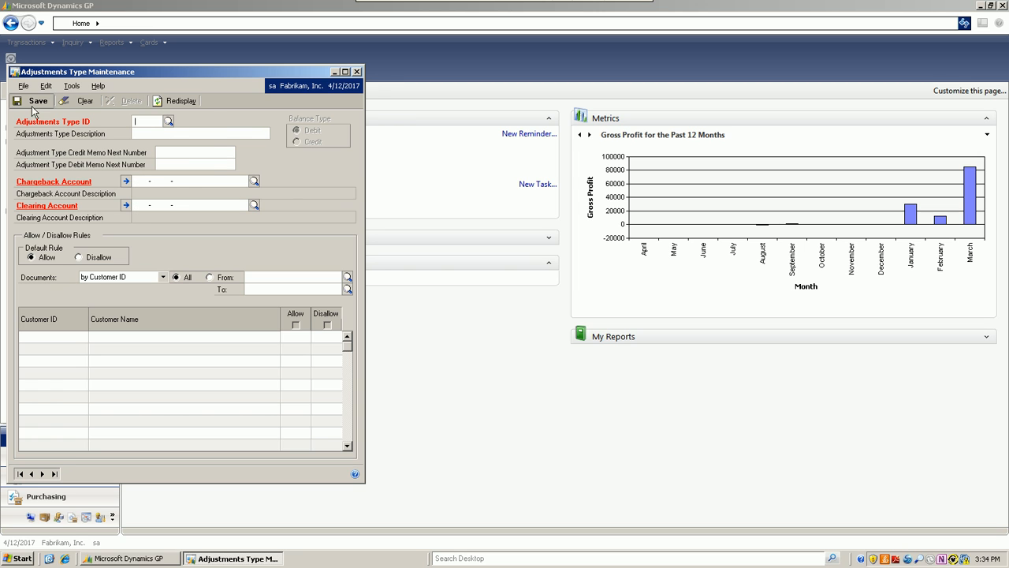
left_click(356, 72)
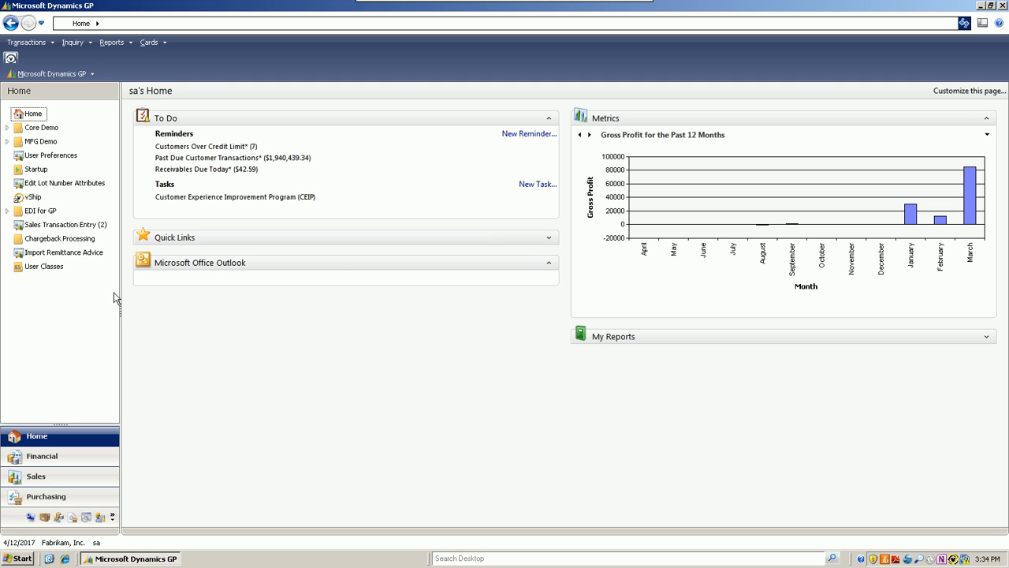
left_click(166, 50)
left_click(166, 51)
- Start a new sales cash receipt for the customer Aaron Fitz Electrical
left_click(49, 44)
mouse_move(60, 76)
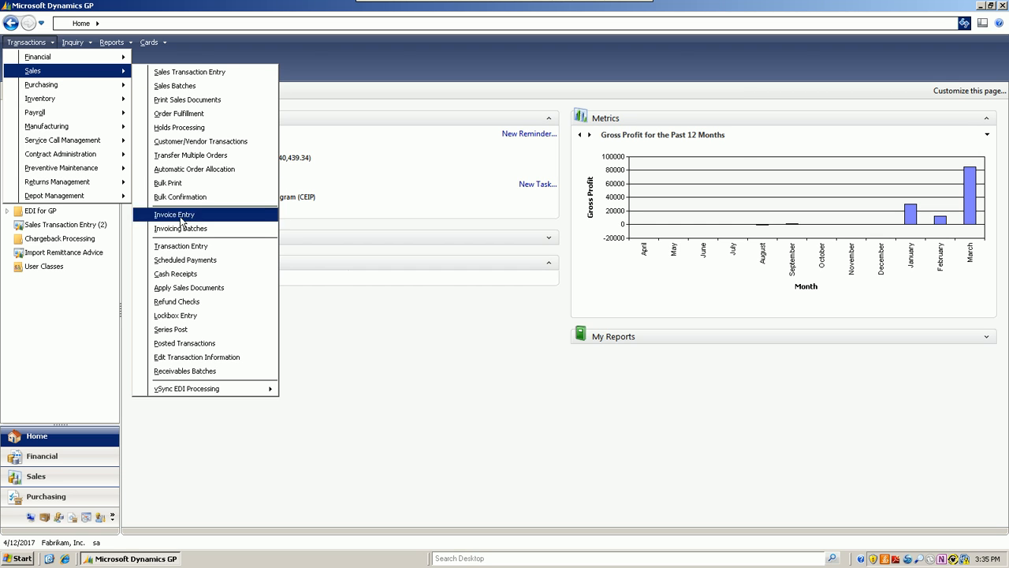
left_click(197, 278)
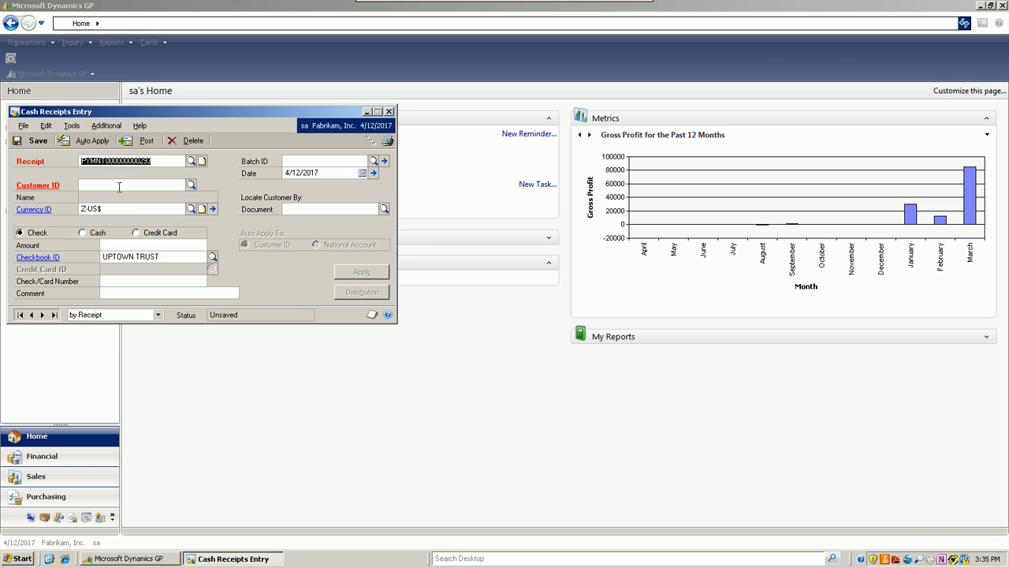
left_click(191, 184)
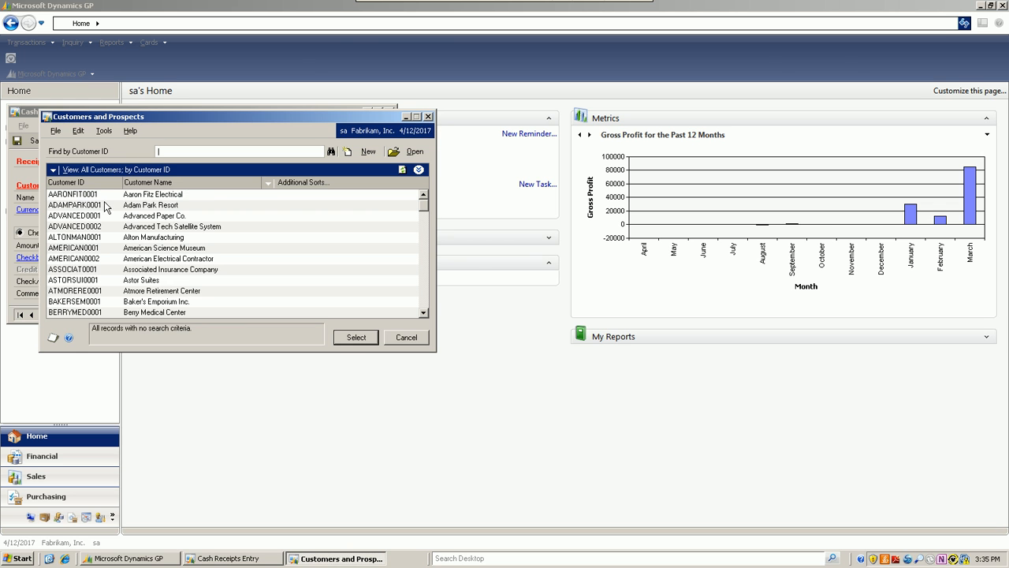
double_click(102, 196)
- Set the receipt amount to $1,500.00, fill in the check number and assign the receipt to the batch TODAY
left_click(153, 247)
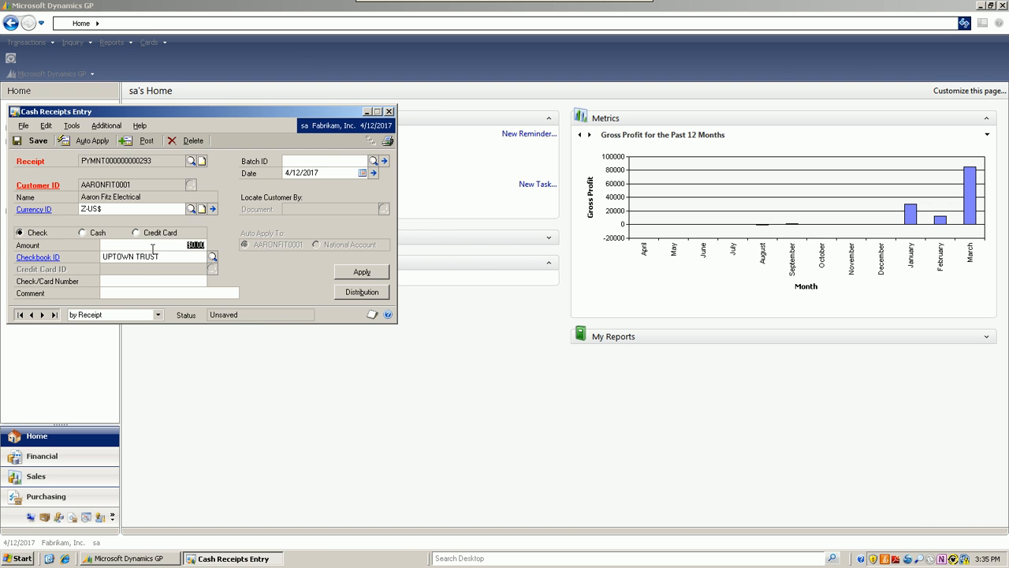
type("1,500")
left_click(124, 281)
type("545445")
left_click(373, 161)
left_click(61, 233)
double_click(62, 233)
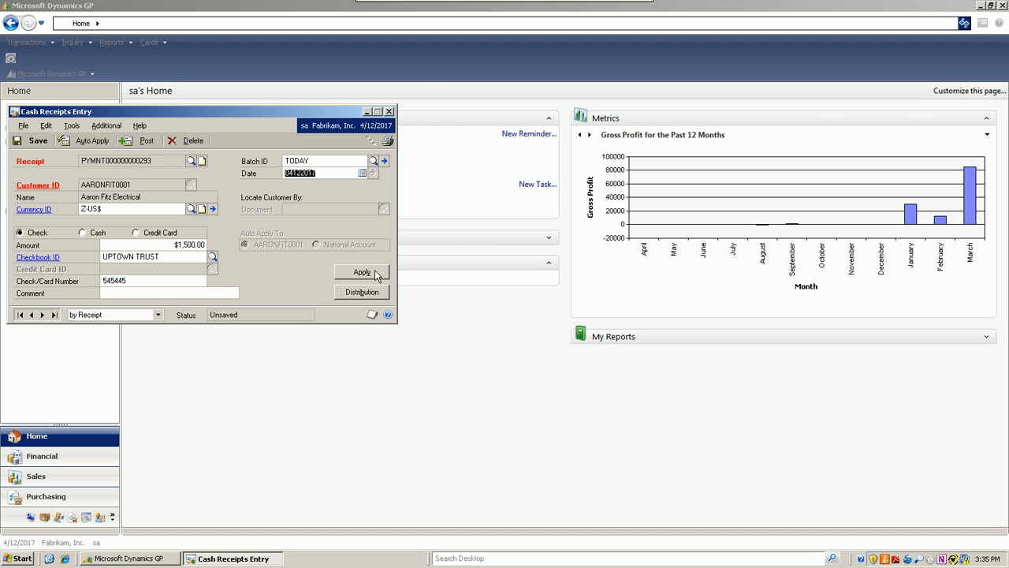
- Apply $350.00 of the cash receipt to the invoice STDINV2260
left_click(375, 273)
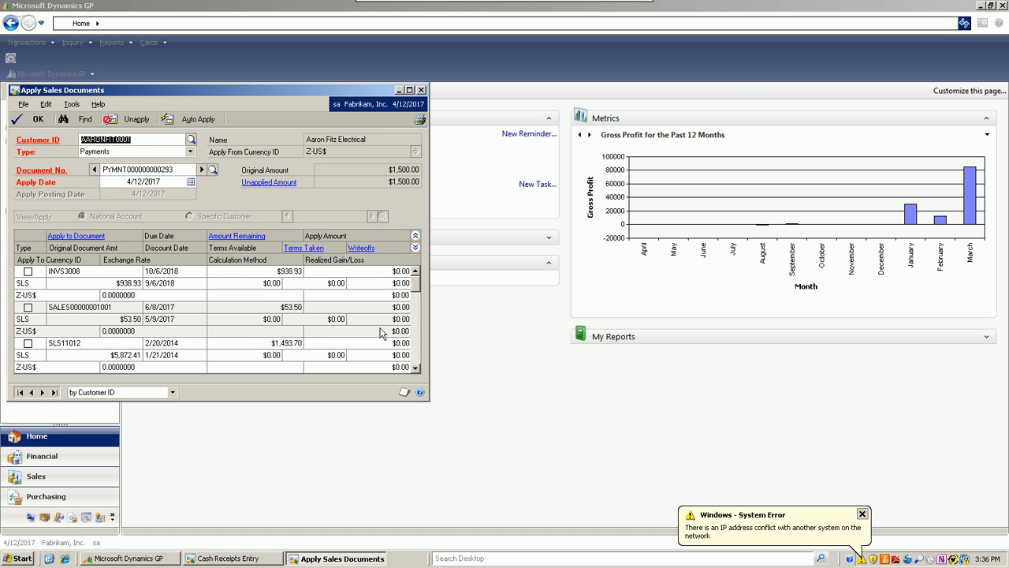
left_click(416, 371)
left_click(416, 371)
left_click(416, 372)
left_click(416, 372)
left_click(416, 372)
left_click(416, 371)
left_click(416, 372)
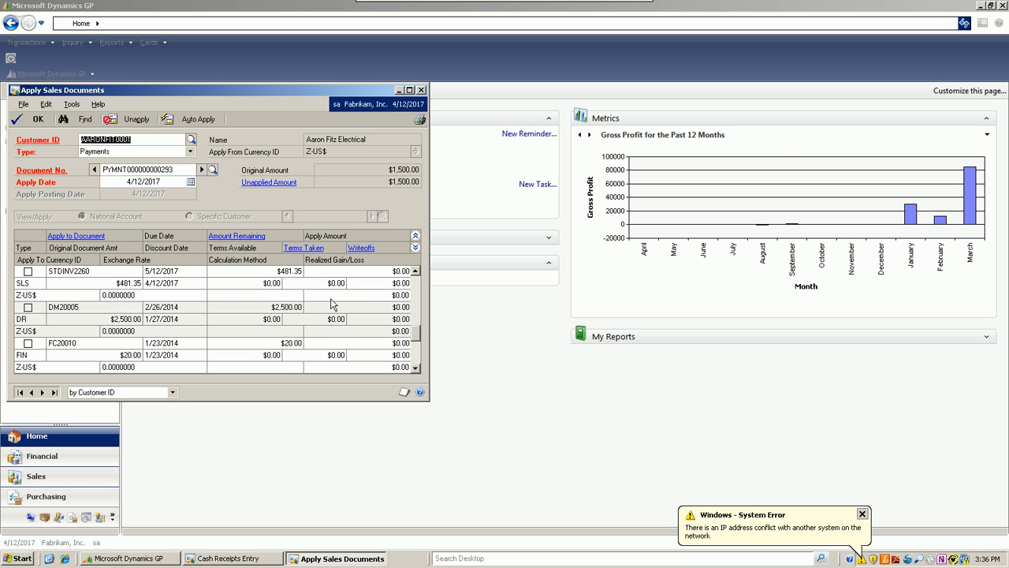
left_click(28, 271)
left_click(387, 270)
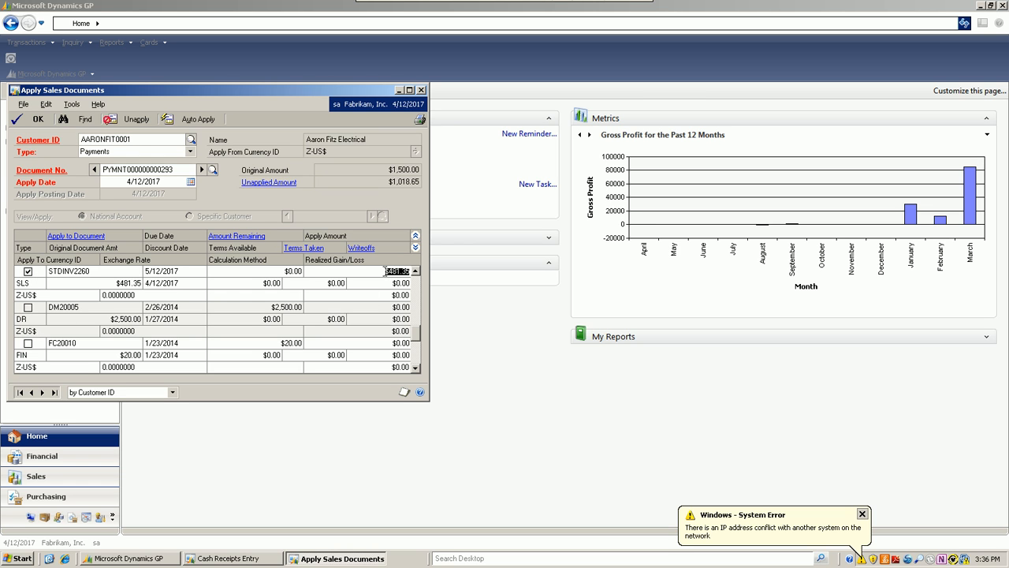
type("350")
left_click(387, 284)
left_click(33, 123)
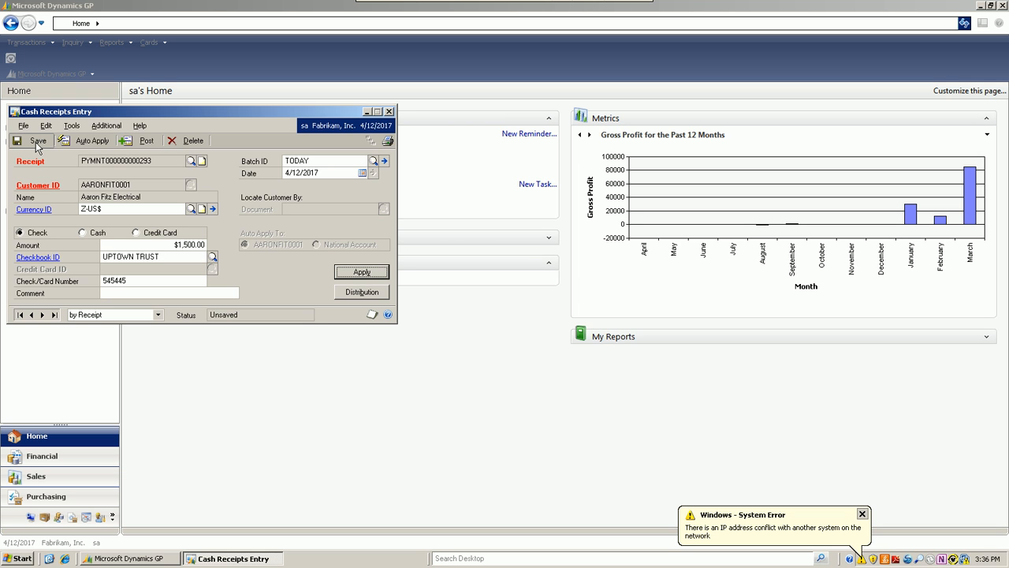
- Start a new receivables transaction with the document type Credit Memo
left_click_drag(174, 109, 296, 105)
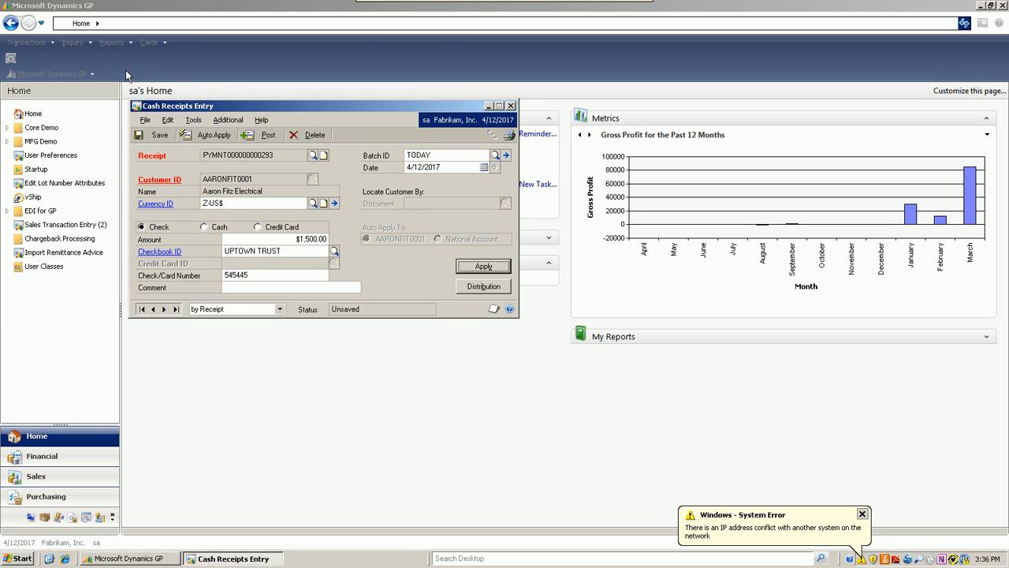
left_click(52, 43)
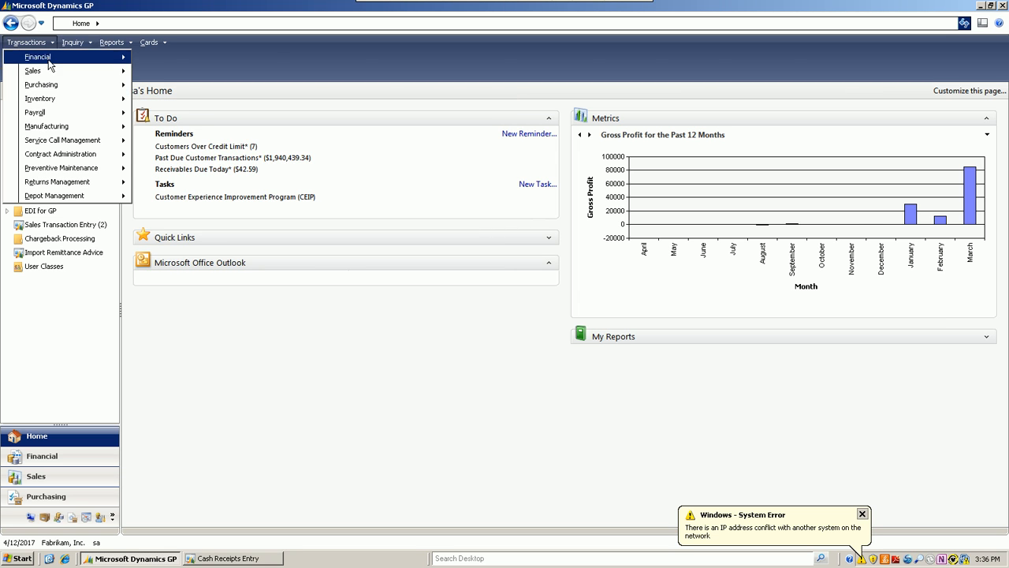
mouse_move(45, 72)
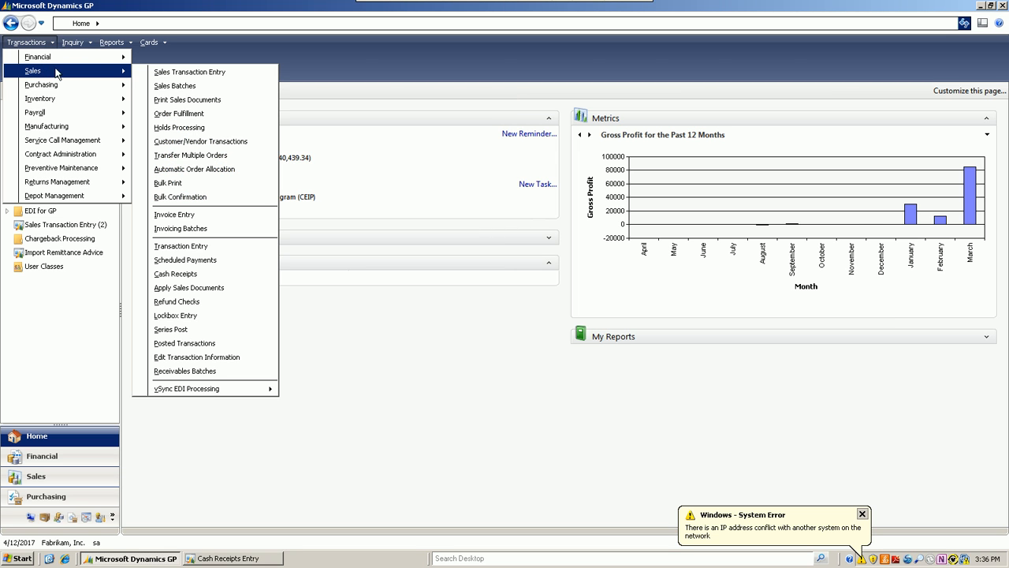
left_click(189, 251)
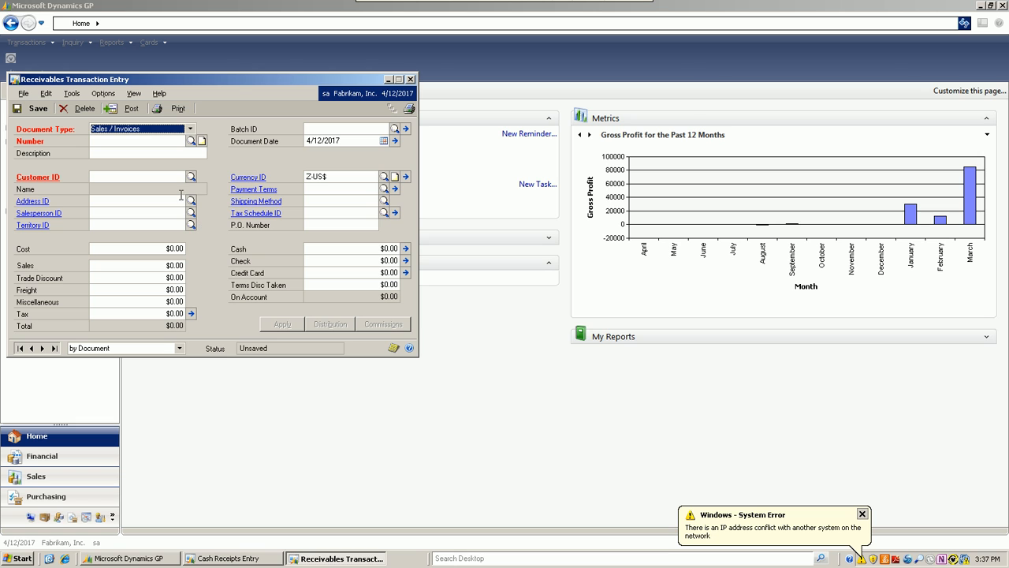
left_click(190, 130)
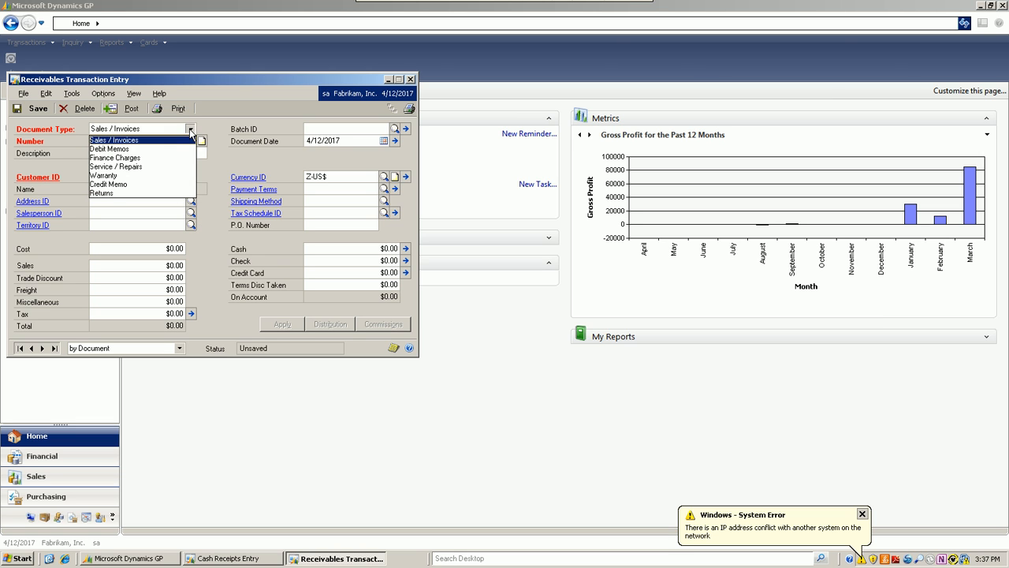
left_click(117, 184)
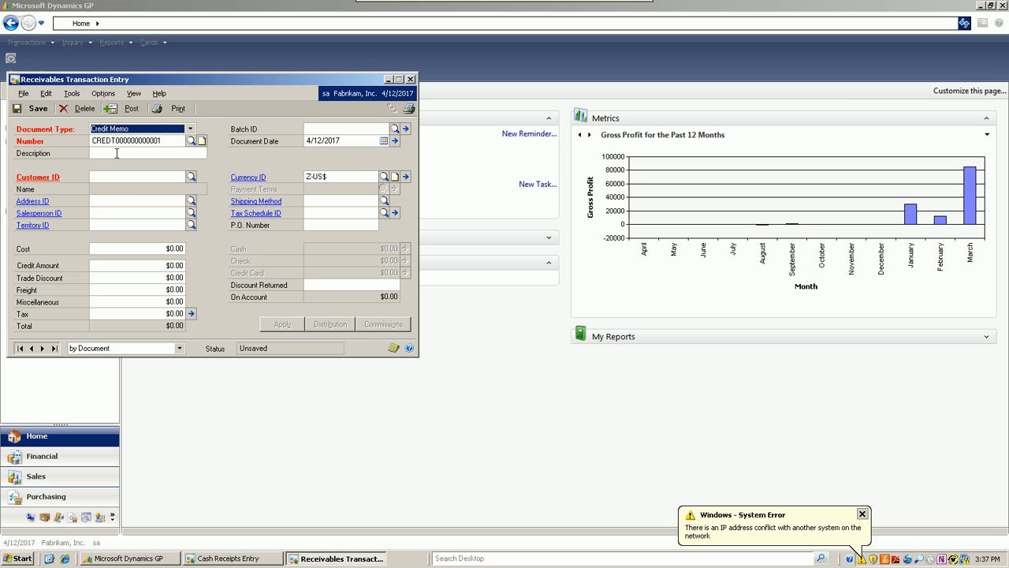
- Describe the credit memo as "Adv Adj" and assign it to the customer Aaron Fitz Electrical
left_click(117, 153)
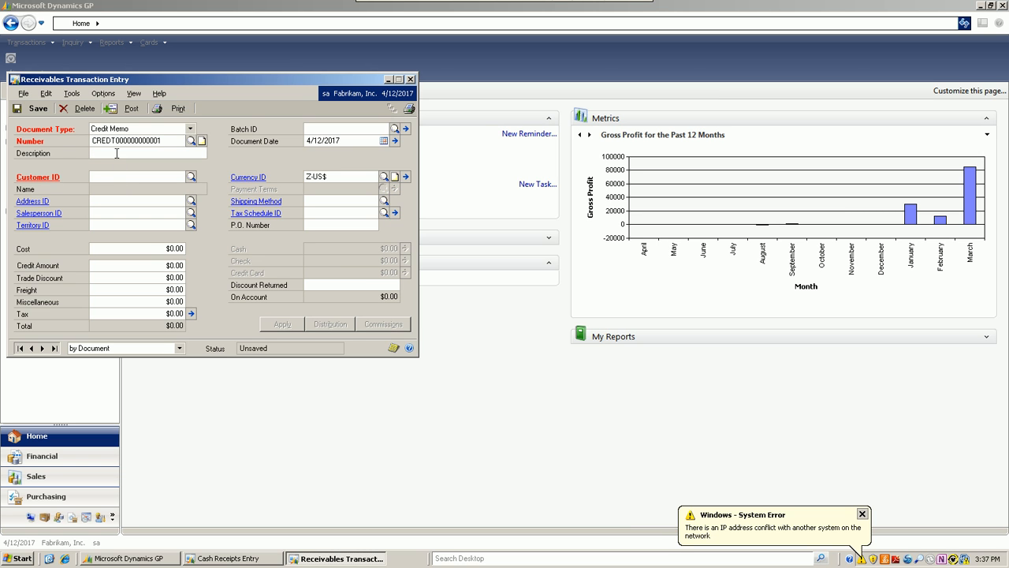
type("Adv Adj")
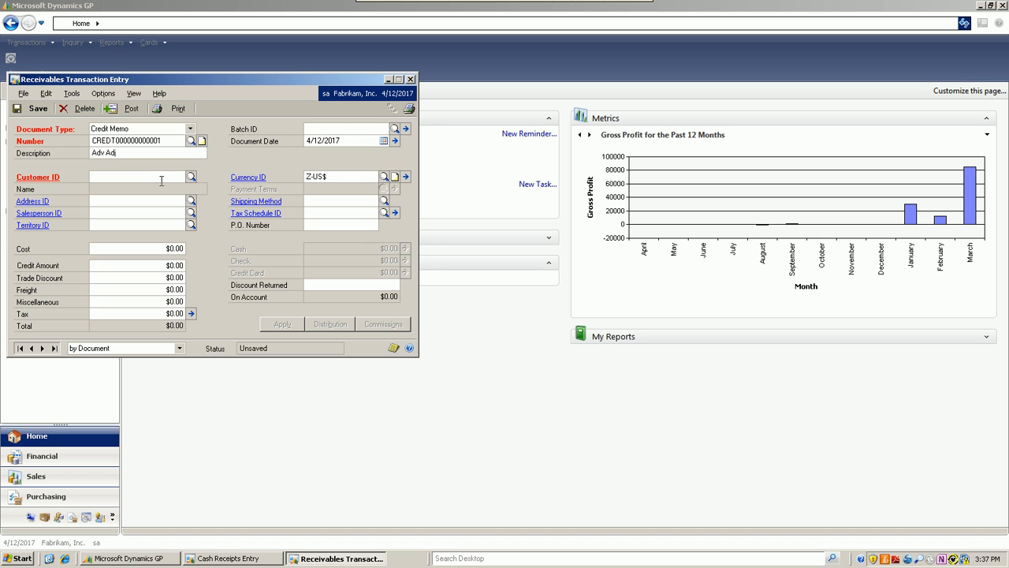
left_click(191, 177)
double_click(83, 194)
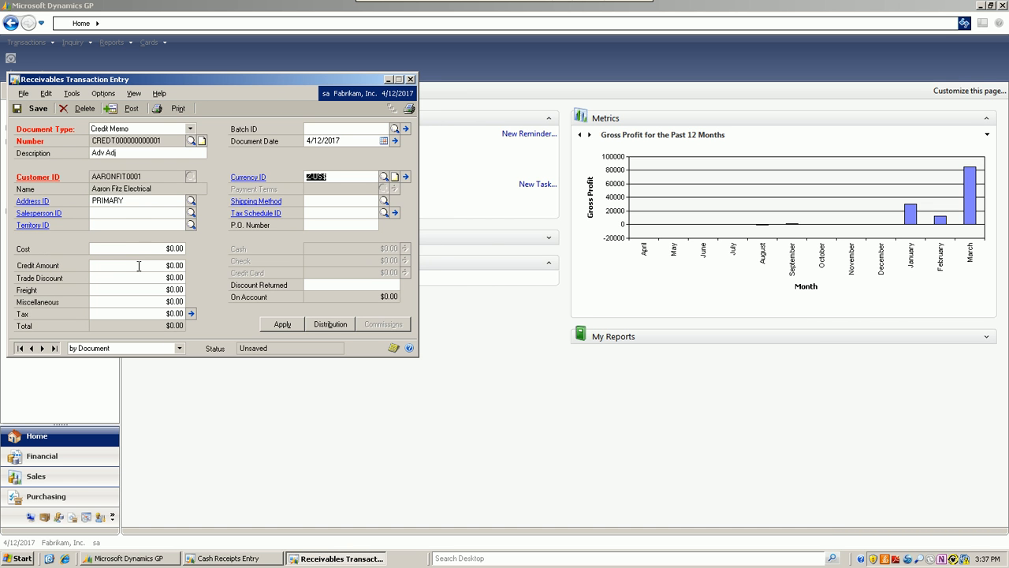
- Set the credit memo's cost to $500.00
left_click(151, 248)
type("5000")
key("BackSpace")
key("BackSpace")
type("0")
left_click(158, 277)
- Attach a note reading "inv 123 500.00" to the credit memo
left_click(394, 347)
type("inv 123 500.00")
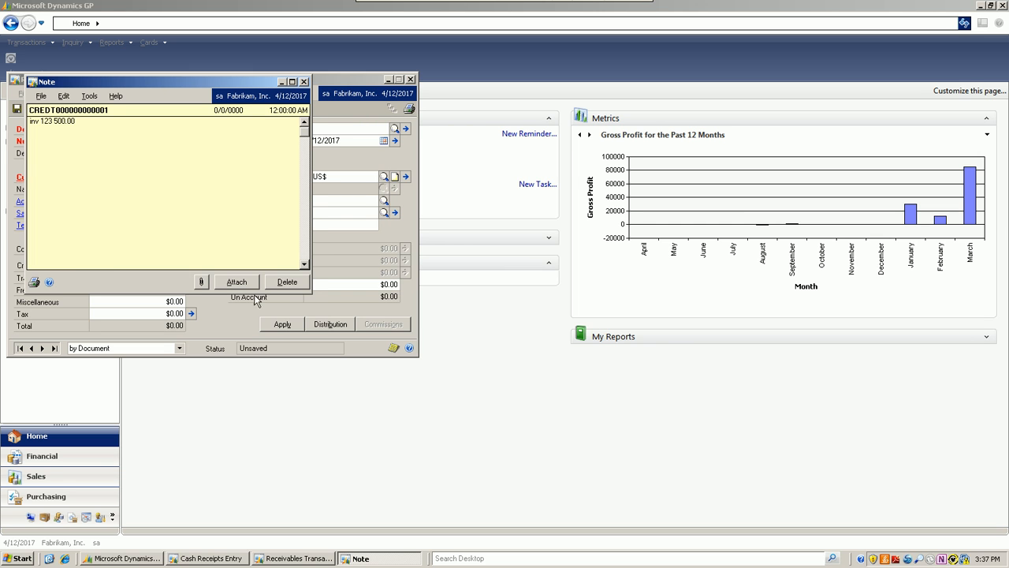
left_click(260, 302)
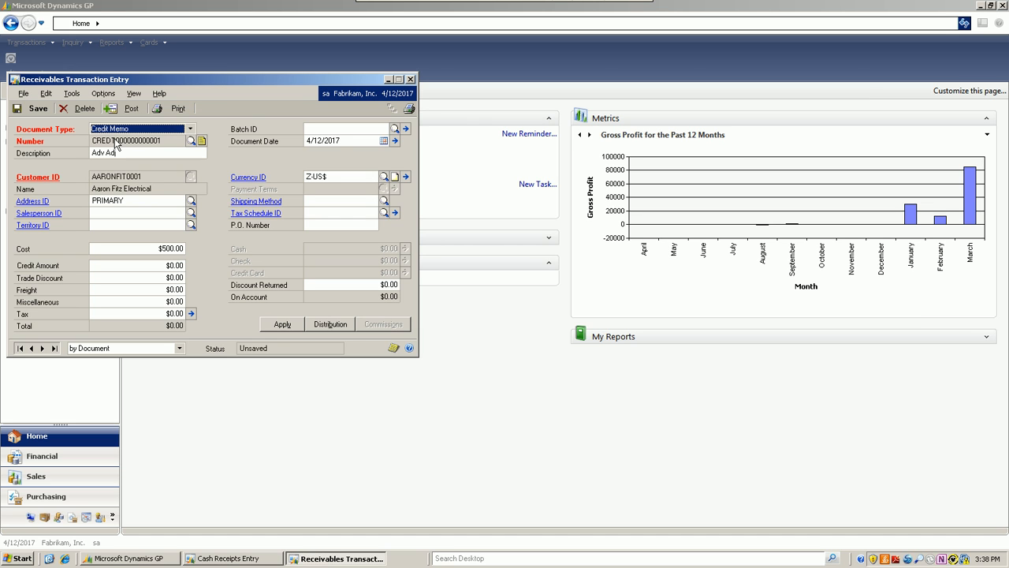
- Discard the unsaved credit memo and delete the unsaved $1,500.00 cash receipt
left_click(410, 80)
left_click(502, 318)
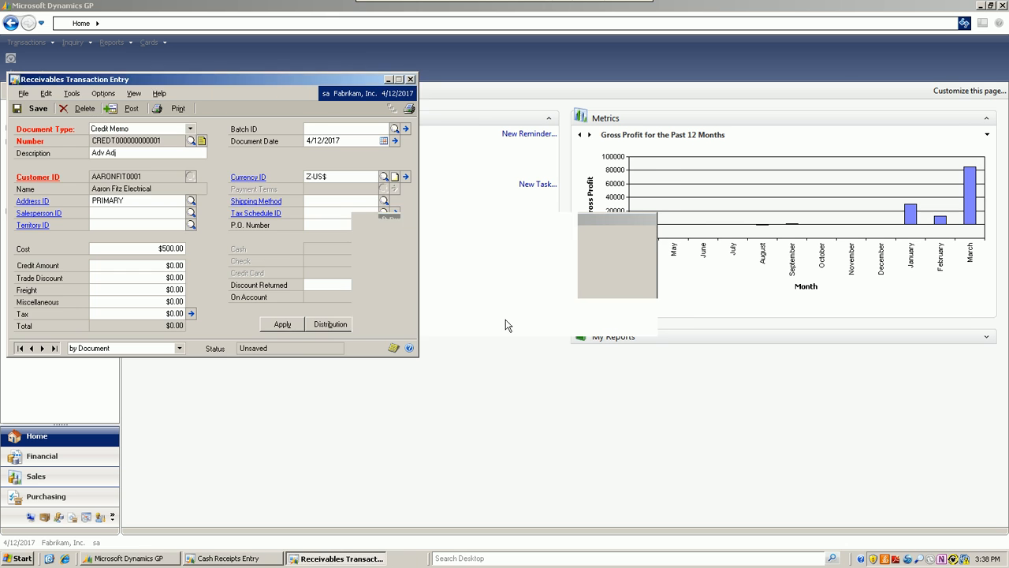
left_click(223, 558)
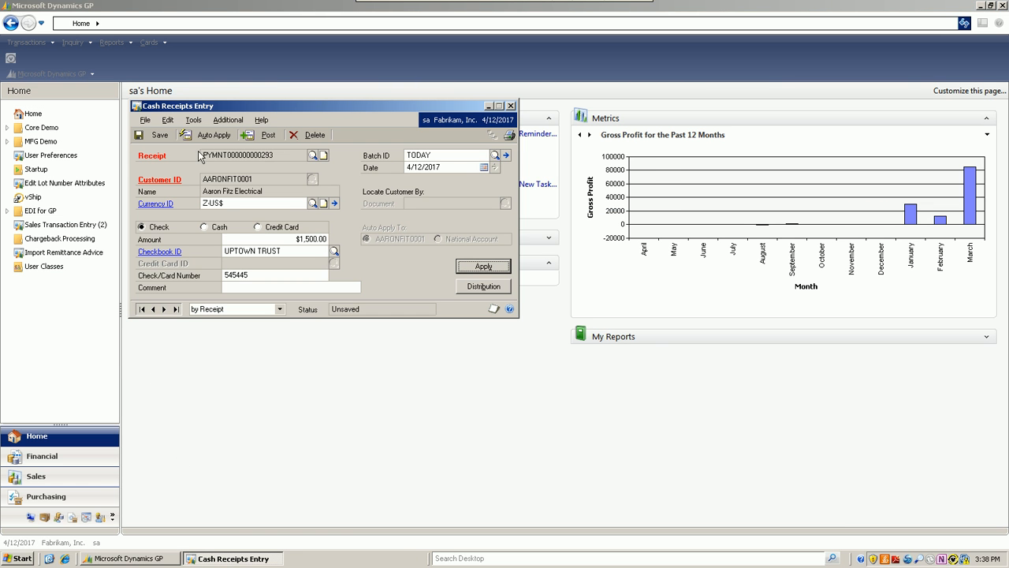
left_click(314, 136)
left_click(475, 315)
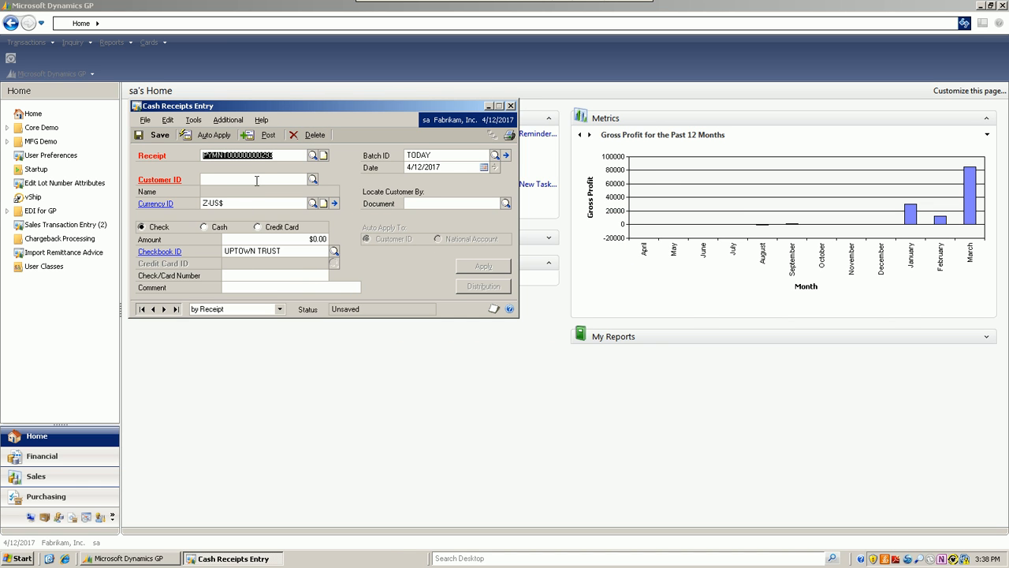
- Open the existing Aaron Fitz Electrical cash receipt in the batch TODAY and set its amount to $1,500.00
left_click(312, 156)
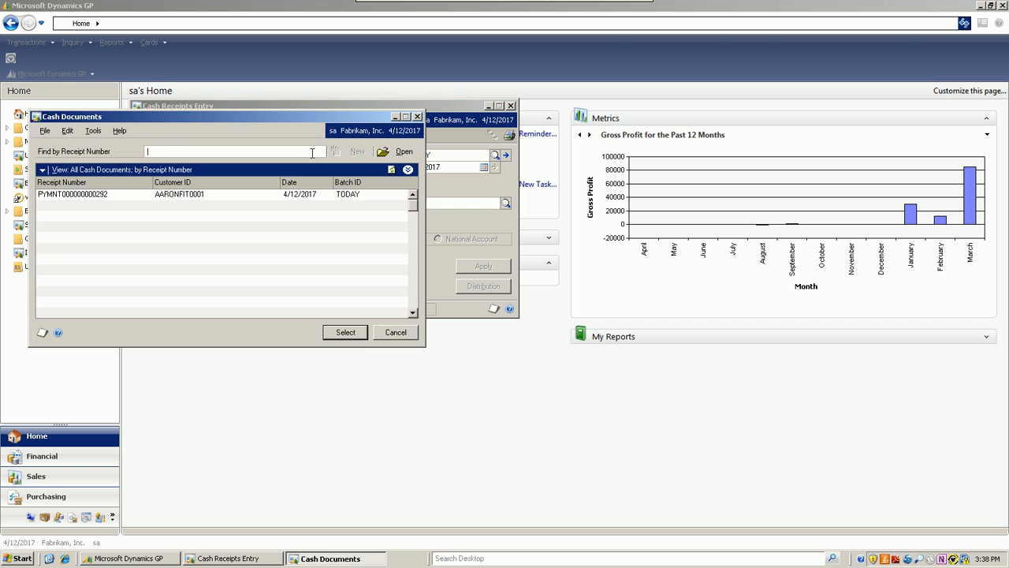
double_click(157, 197)
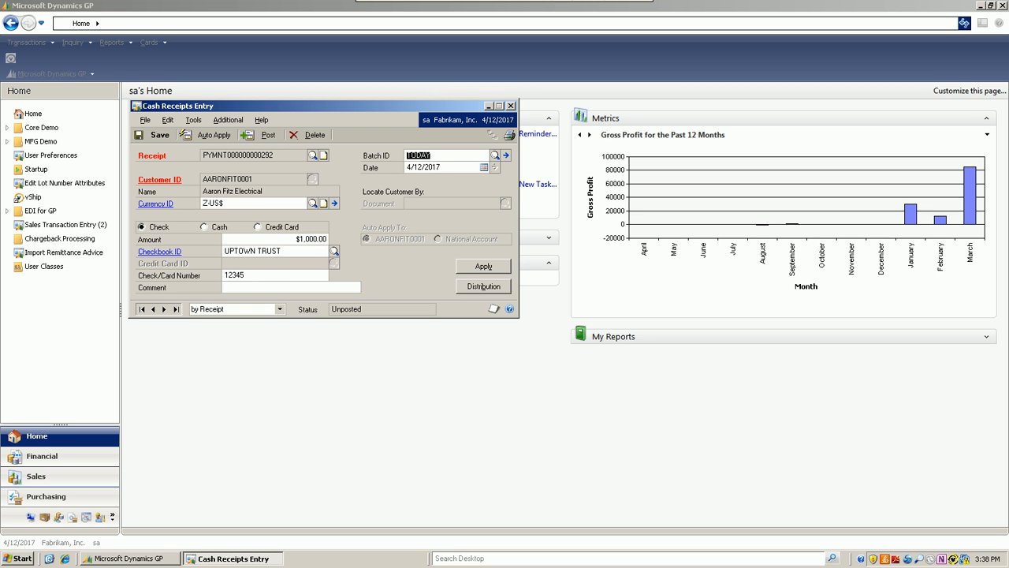
left_click(297, 238)
type("20.00")
key("BackSpace")
key("BackSpace")
key("BackSpace")
type("1.50")
key("BackSpace")
key("BackSpace")
key("BackSpace")
key("BackSpace")
type("1,500.00")
double_click(265, 276)
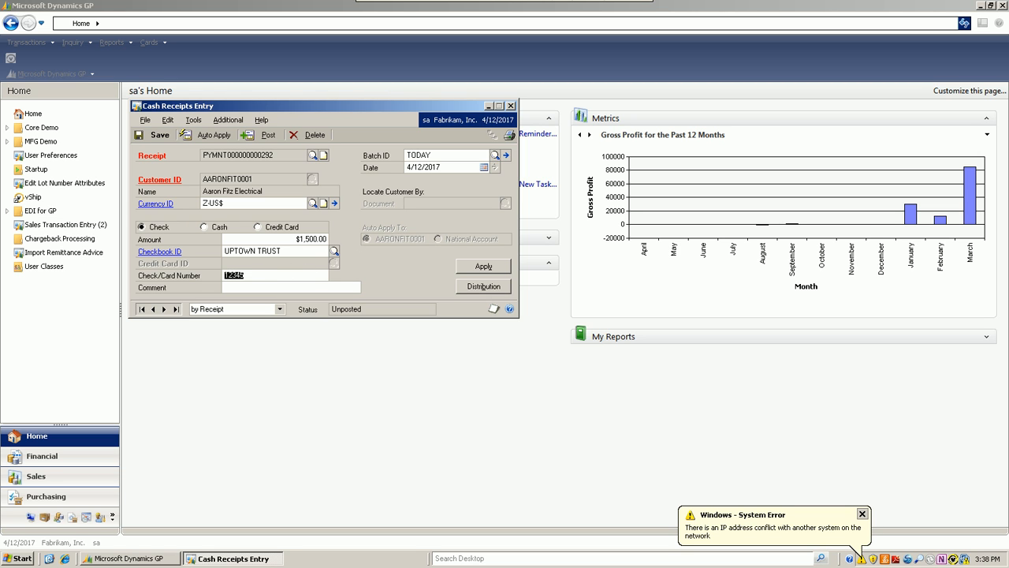
- Open the cash receipt's adjustments, view the available adjustment types, and save the adjustments
left_click(227, 120)
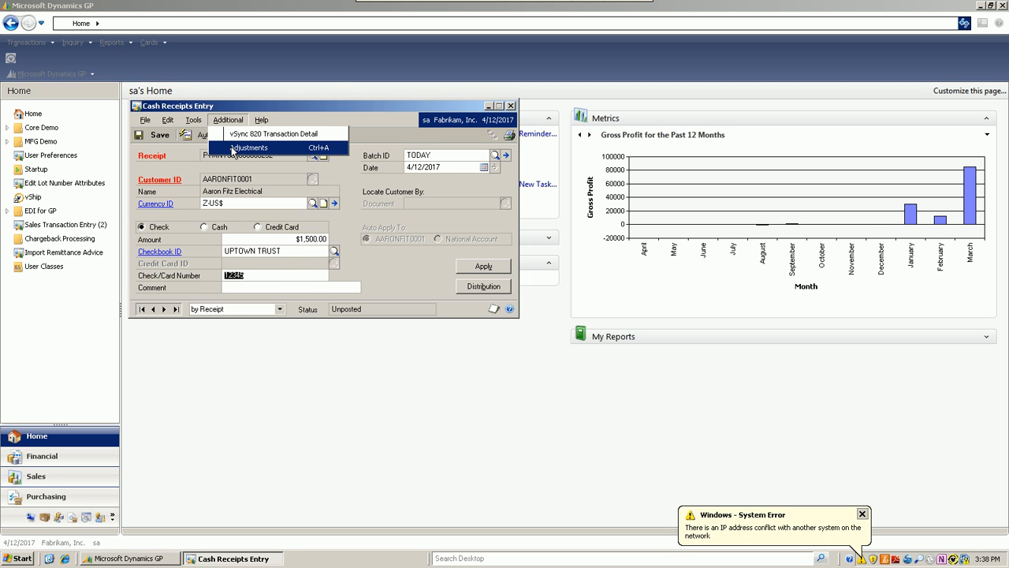
left_click(233, 148)
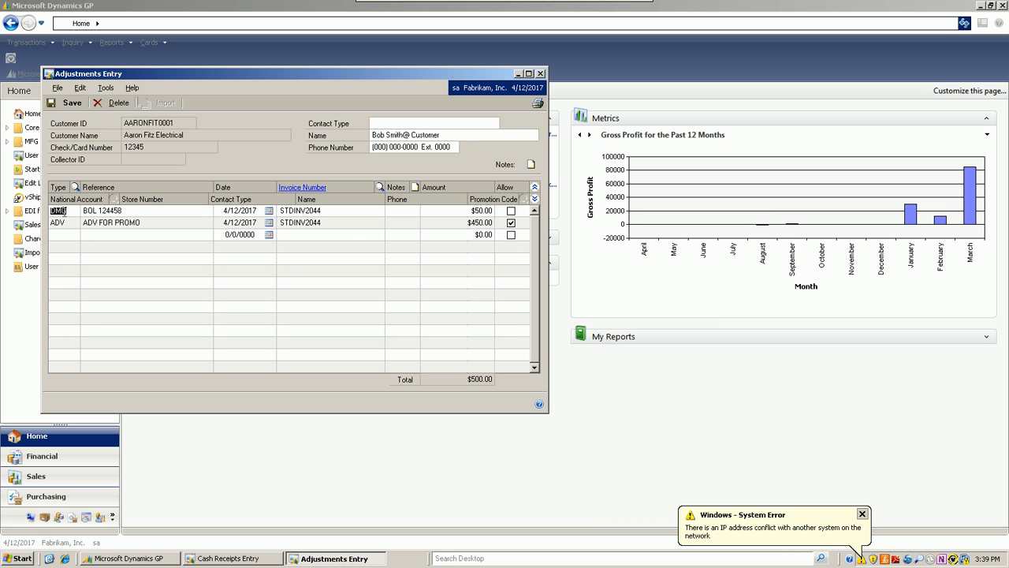
left_click(69, 224)
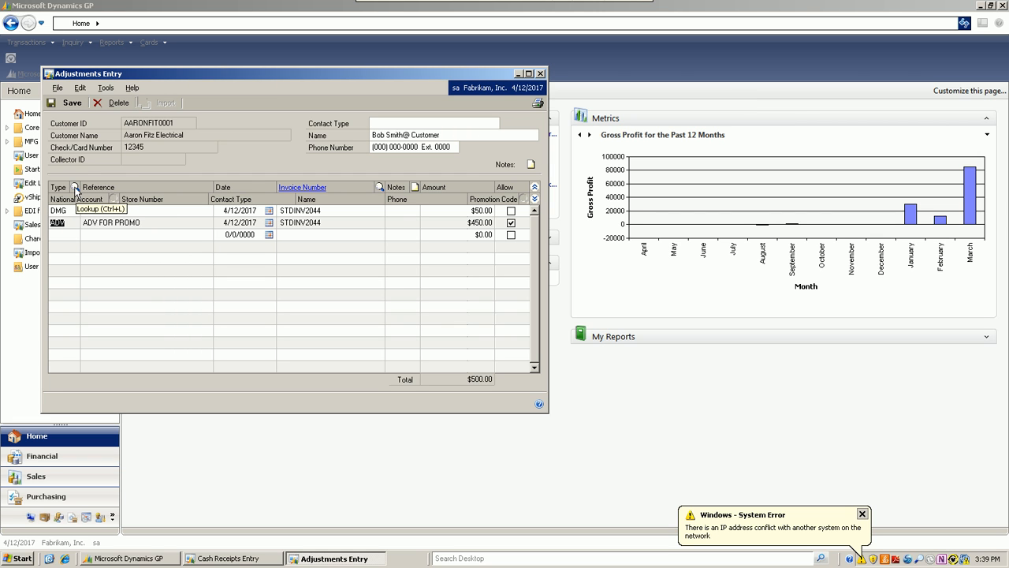
left_click(75, 189)
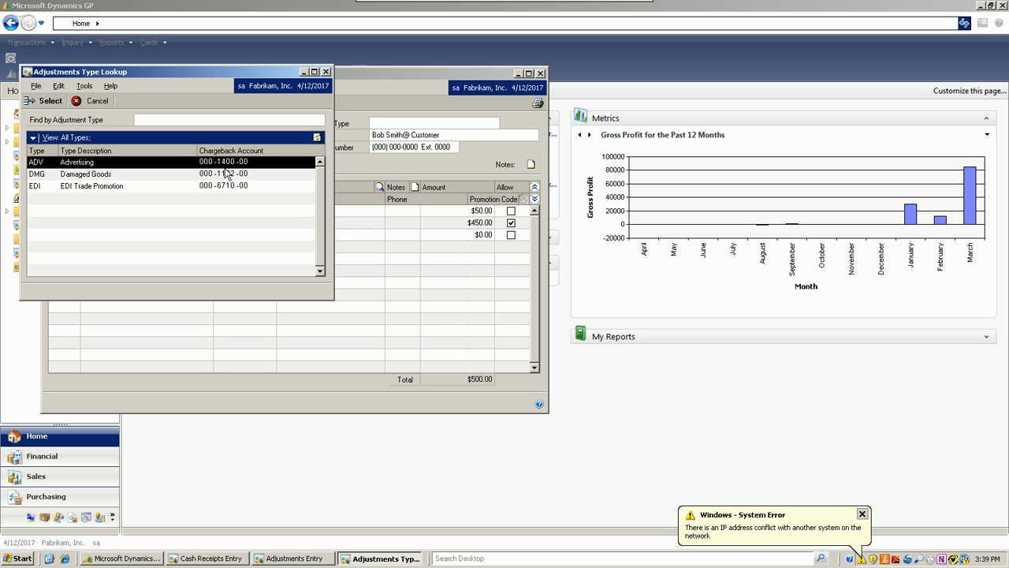
left_click(326, 72)
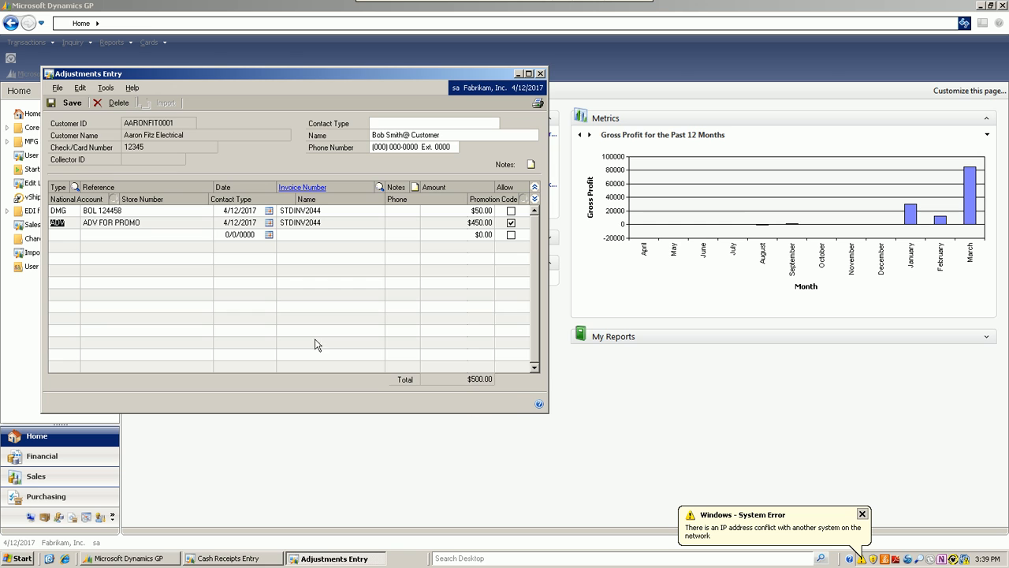
left_click(68, 102)
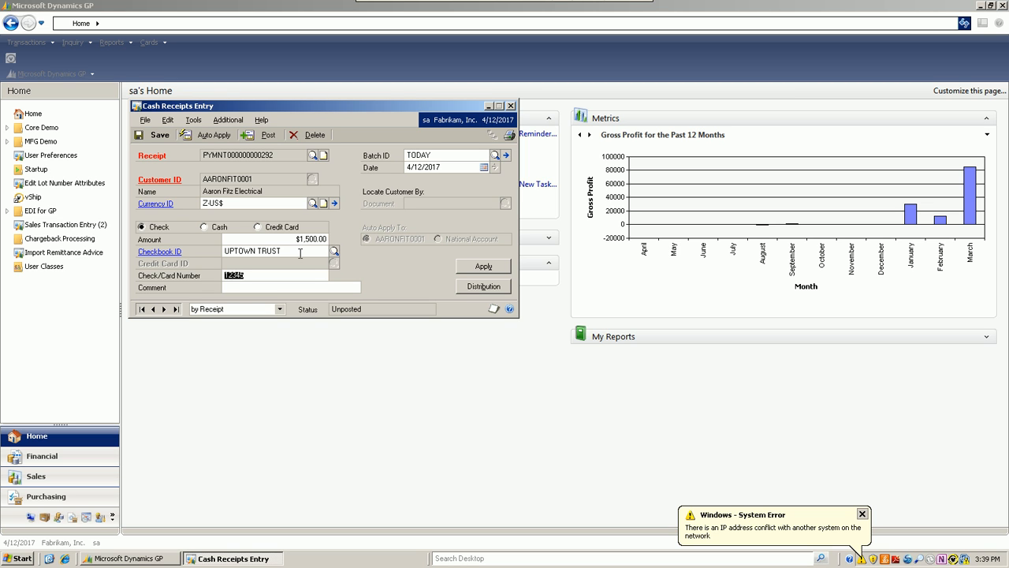
- Review the sales documents the receipt is applied to, and save the cash receipt with its distribution errors
left_click(484, 266)
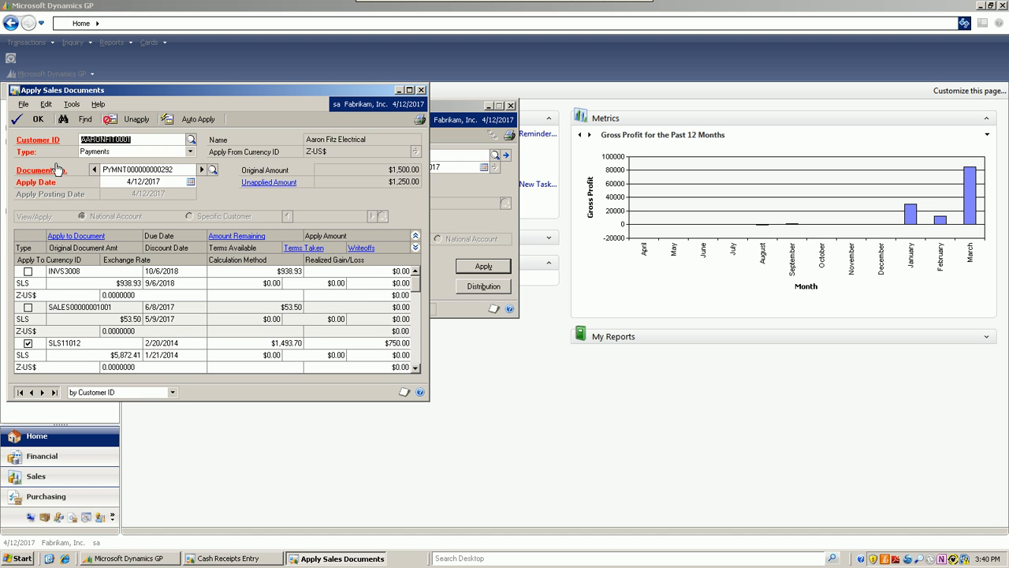
left_click(39, 121)
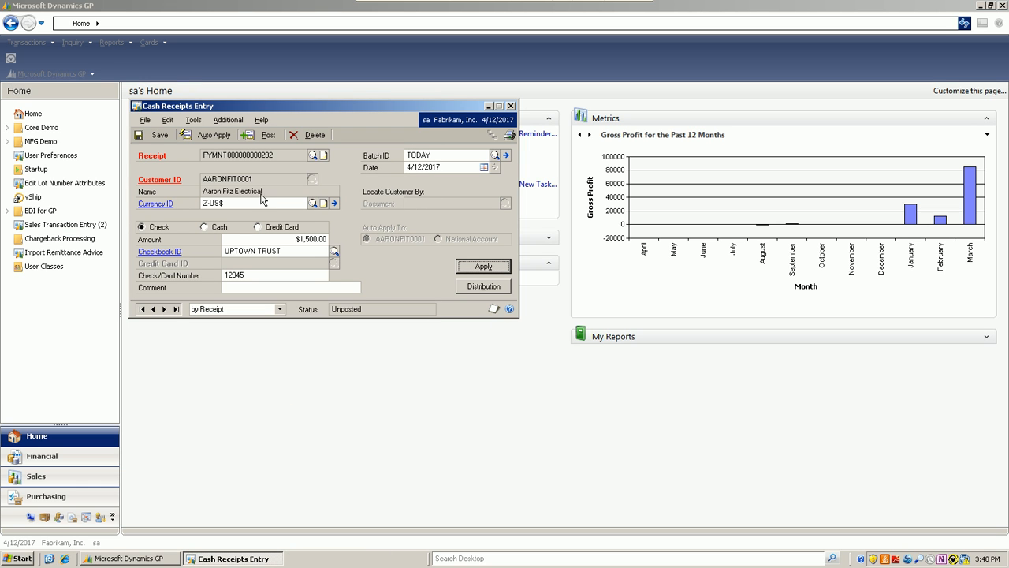
left_click(157, 136)
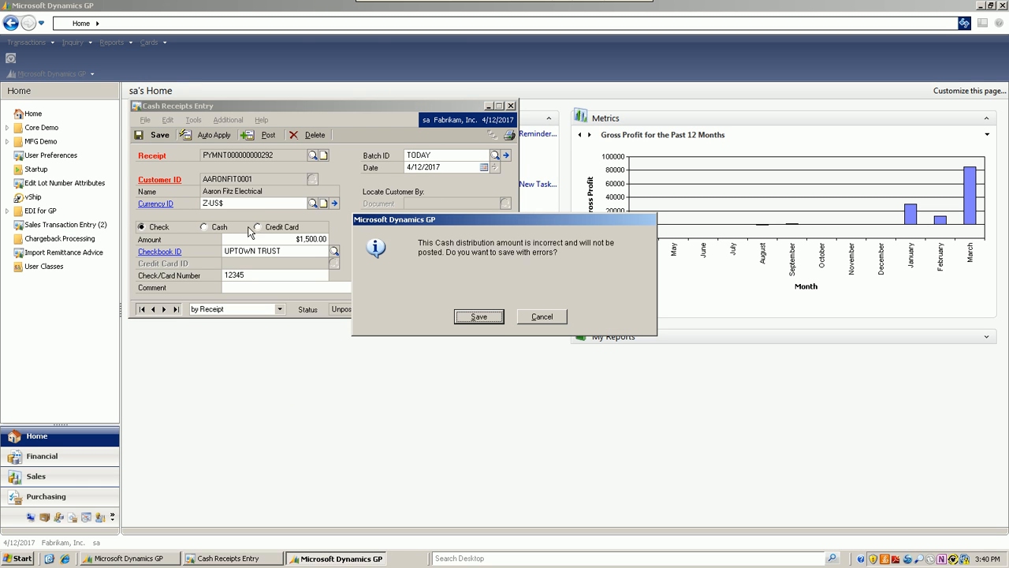
left_click(481, 316)
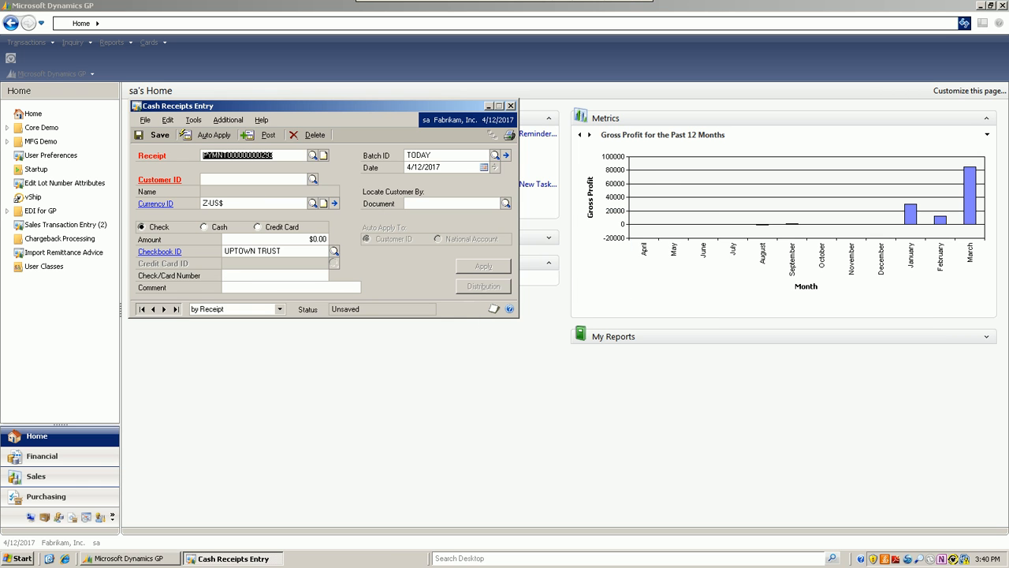
left_click(510, 107)
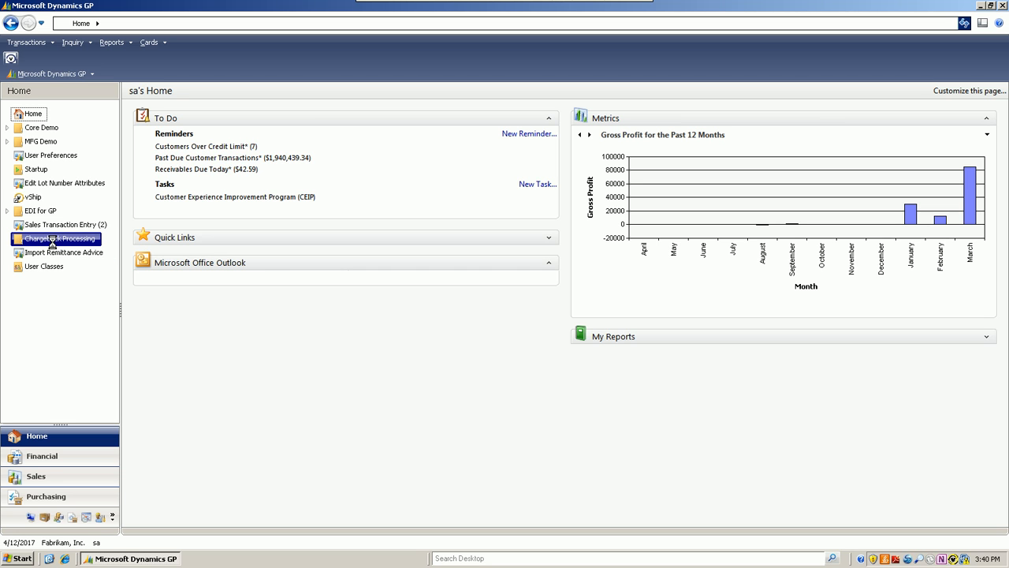
- Open Remittance Automation under EDI for GP and view the adjustment cross-reference for Aaron Fitz Electrical, postponing the computer restart
left_click(12, 213)
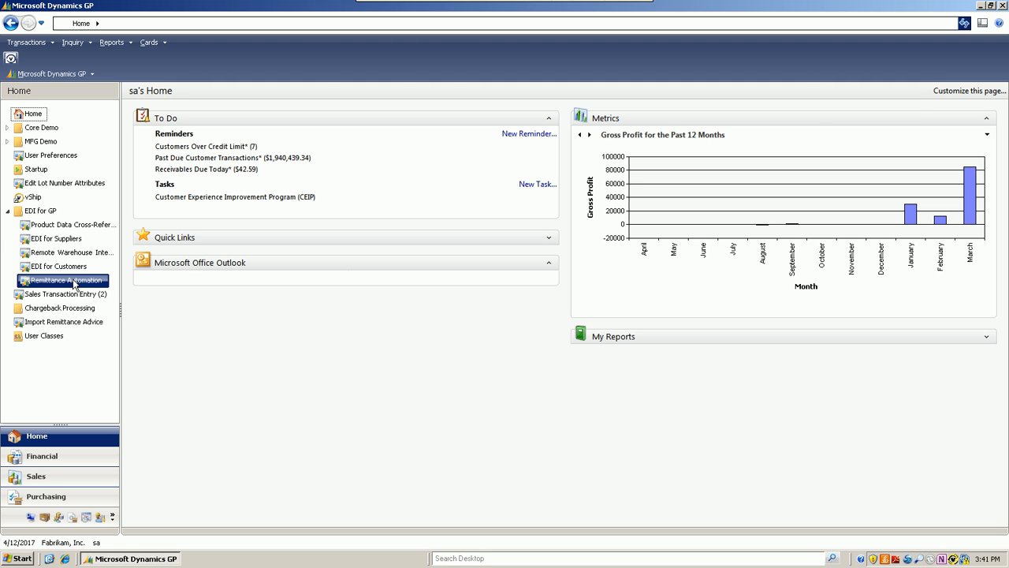
double_click(68, 282)
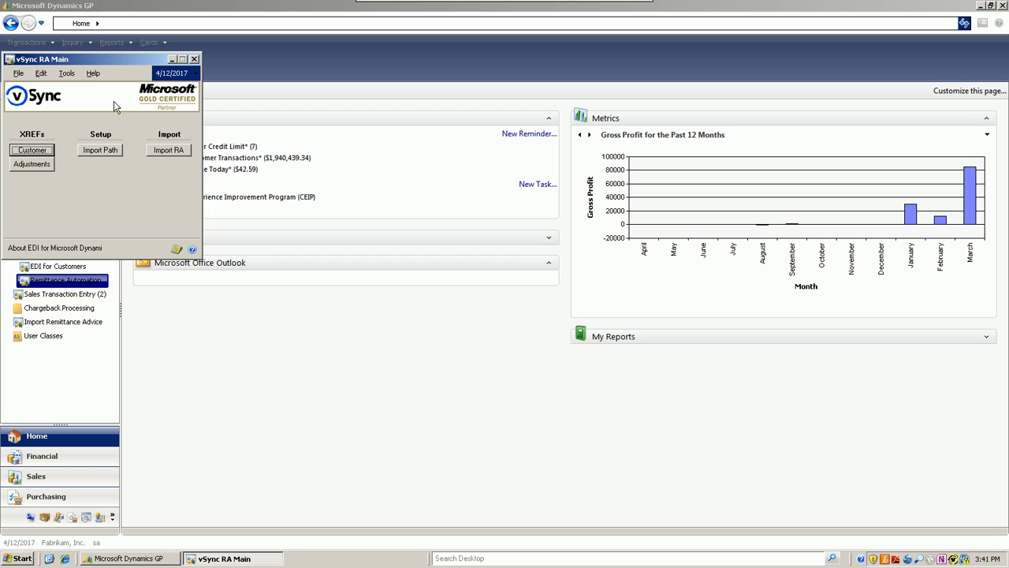
left_click_drag(116, 56, 245, 93)
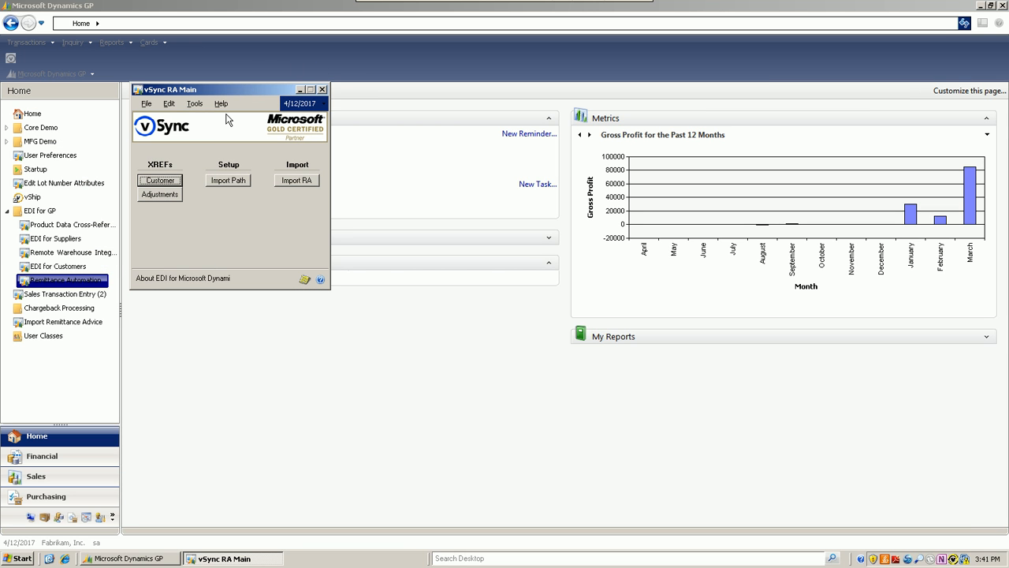
left_click(159, 194)
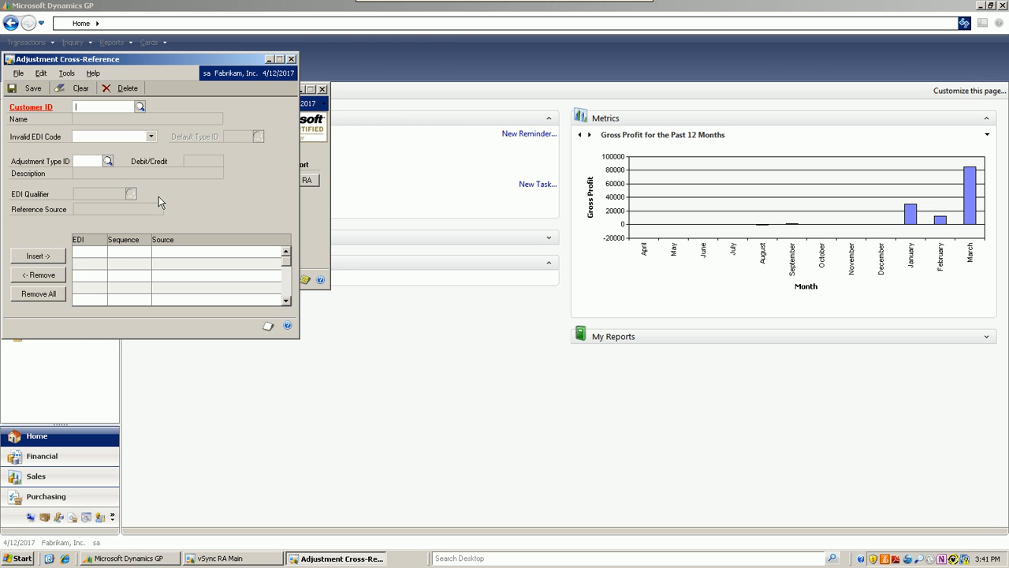
left_click(139, 107)
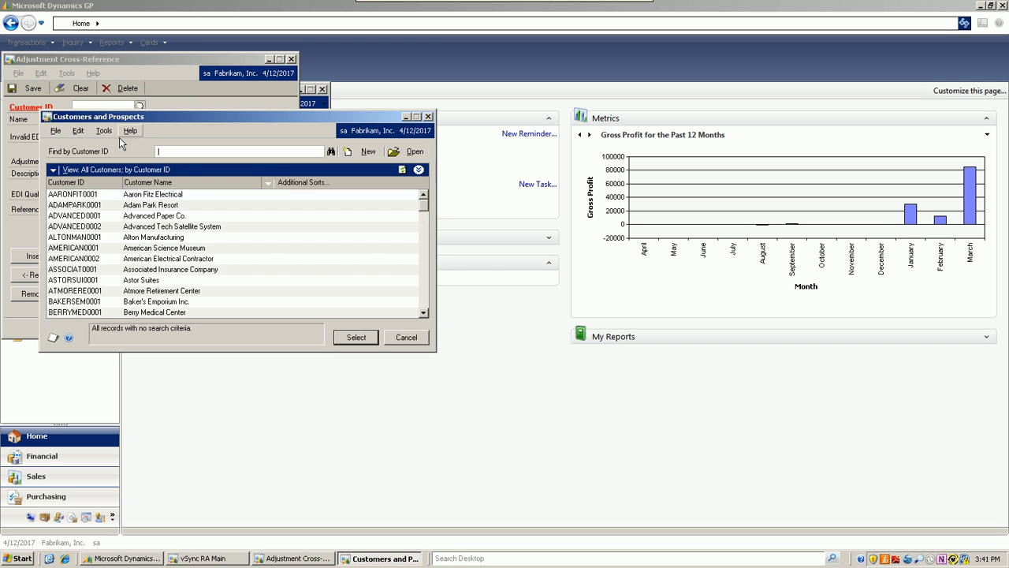
left_click(87, 197)
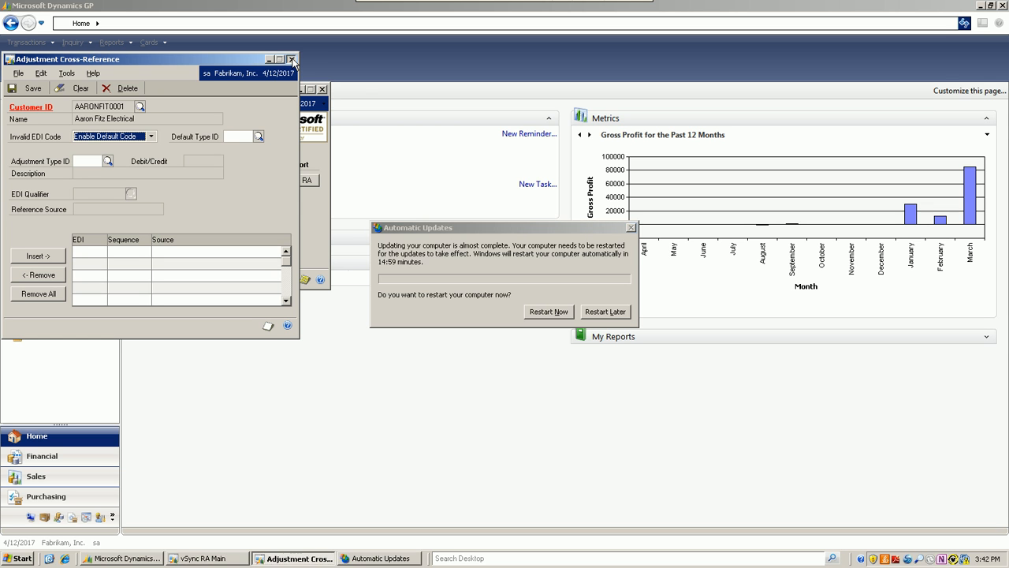
left_click(292, 60)
left_click(606, 311)
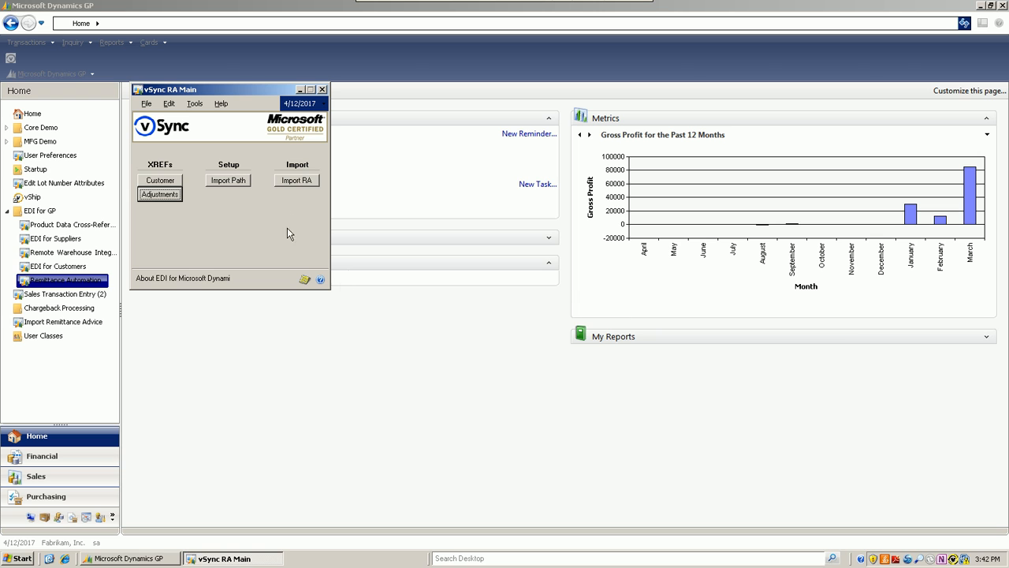
- Mark all listed remittances for inclusion in the remittance advice import and examine the open transaction's invoices and adjustments
left_click(308, 180)
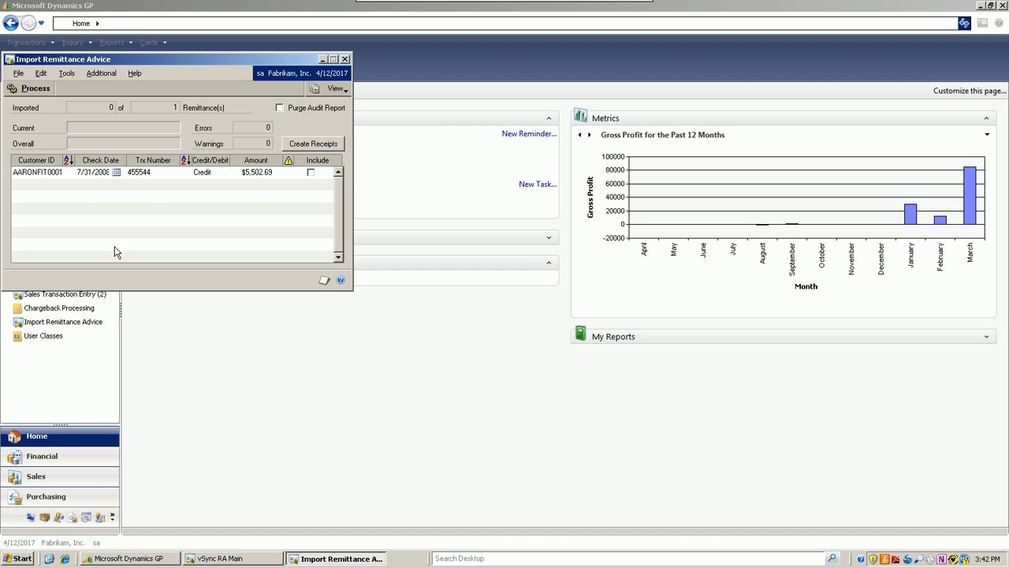
left_click(320, 162)
left_click(336, 92)
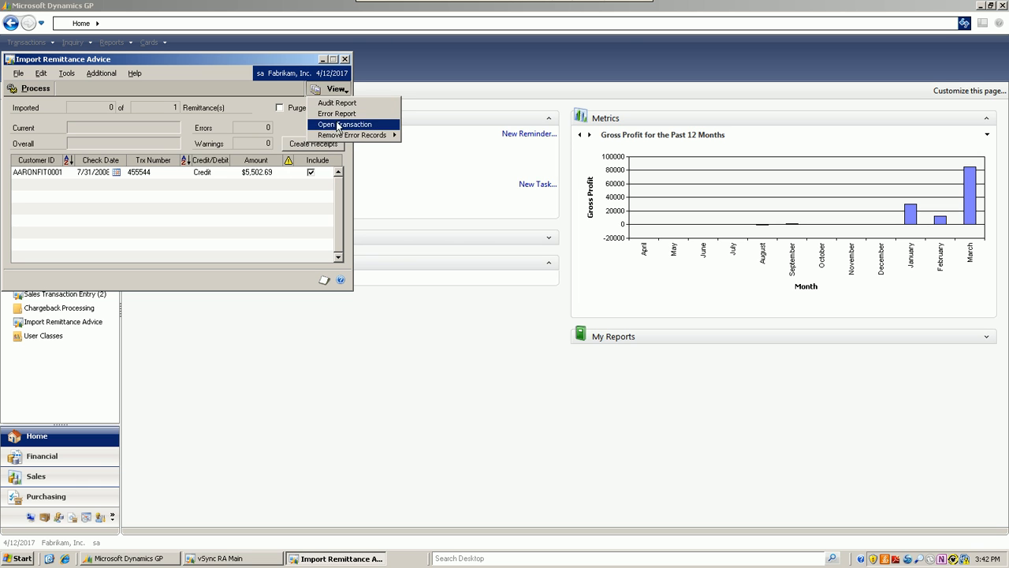
left_click(339, 126)
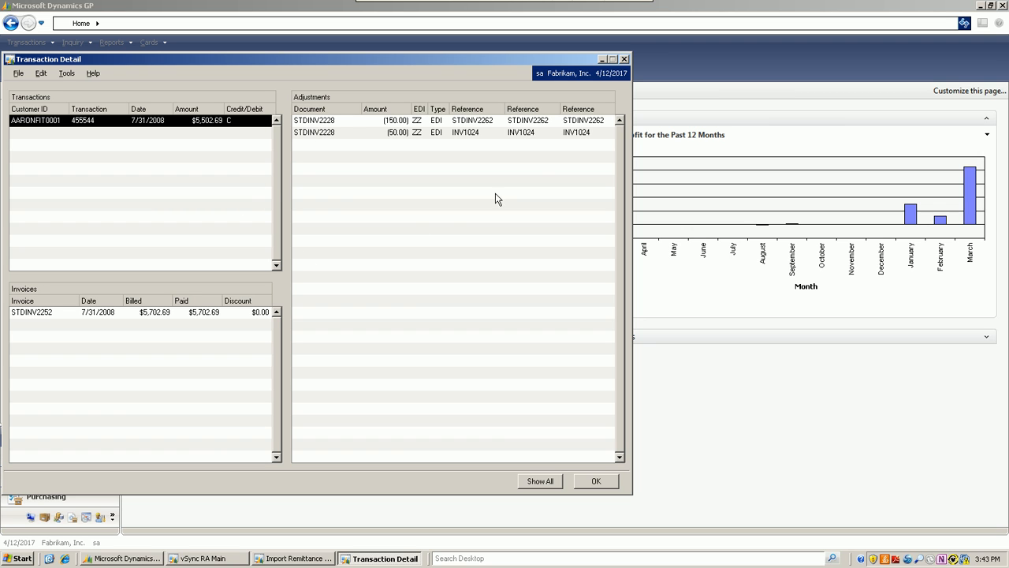
left_click(624, 59)
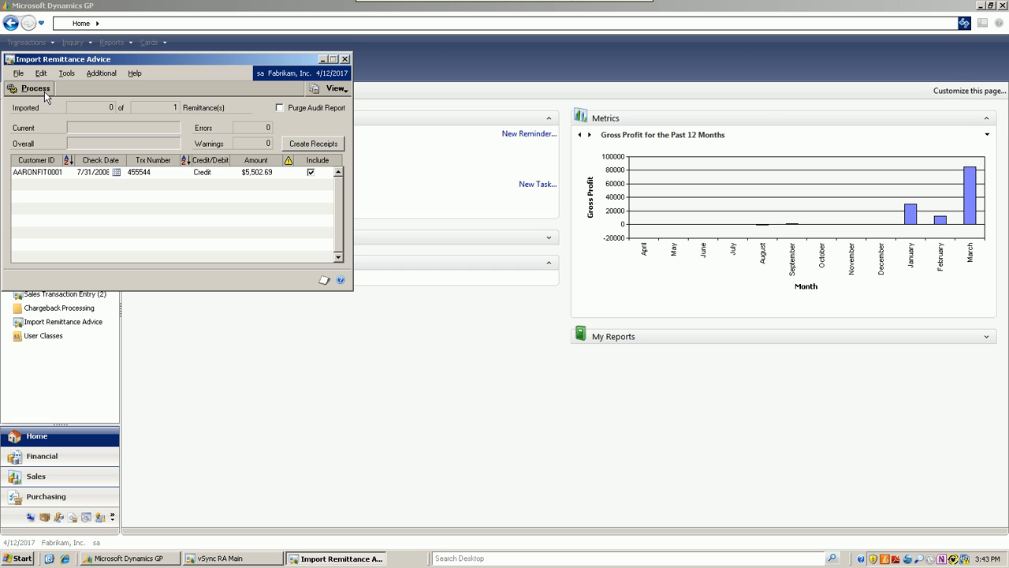
left_click(345, 60)
left_click(325, 94)
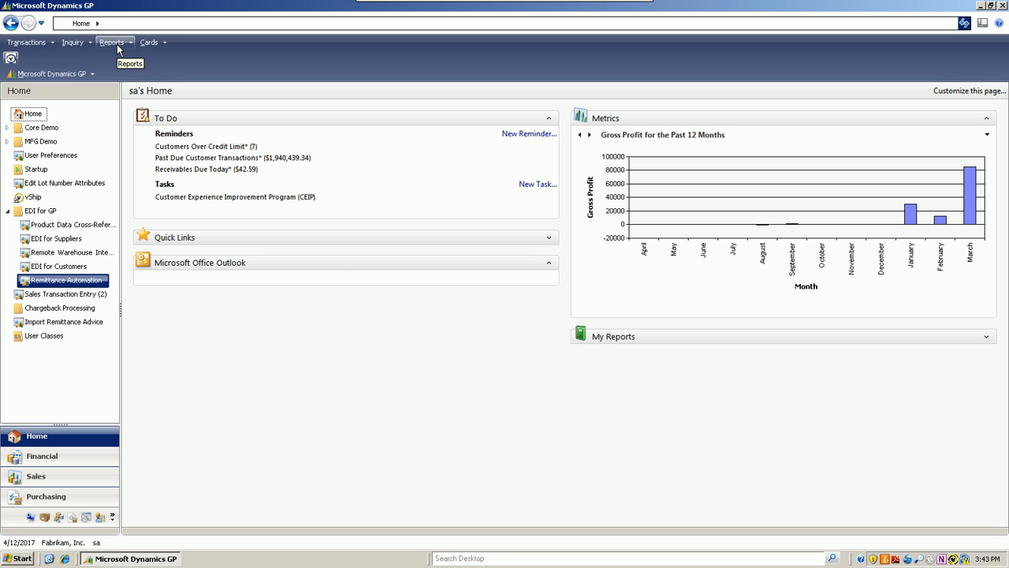
- Reopen the saved Aaron Fitz Electrical cash receipt in Cash Receipts Entry
left_click(45, 43)
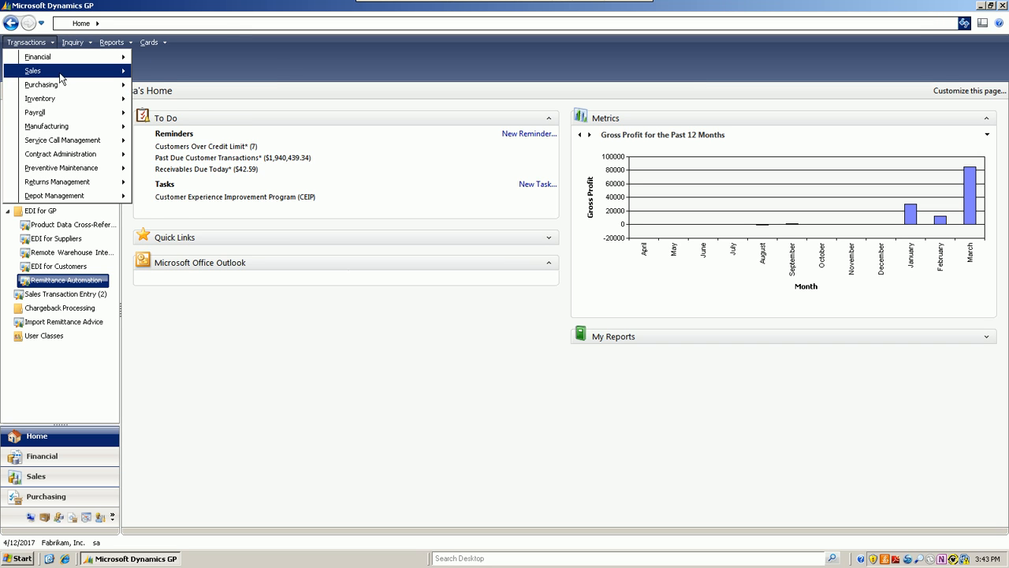
mouse_move(61, 75)
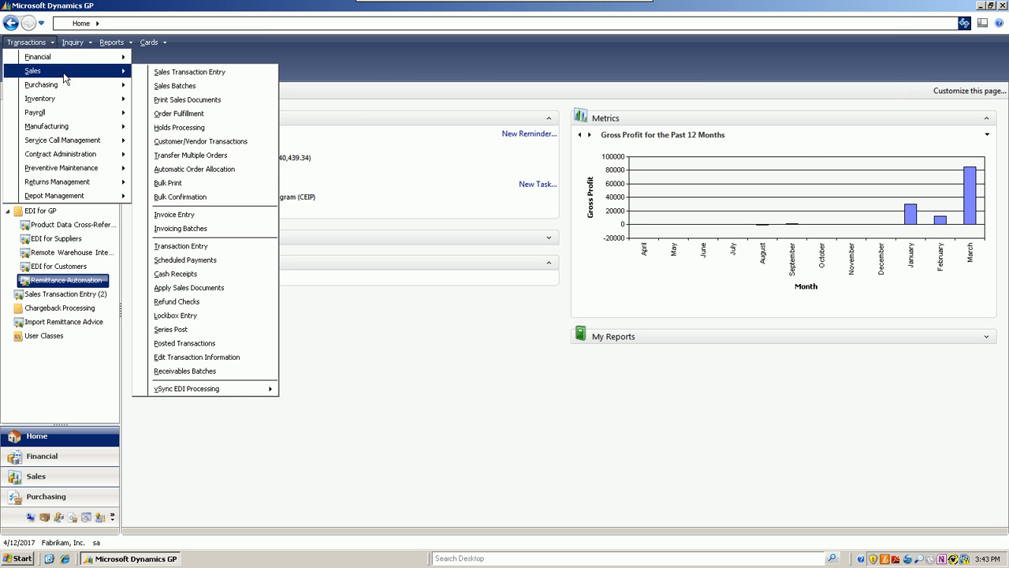
left_click(176, 274)
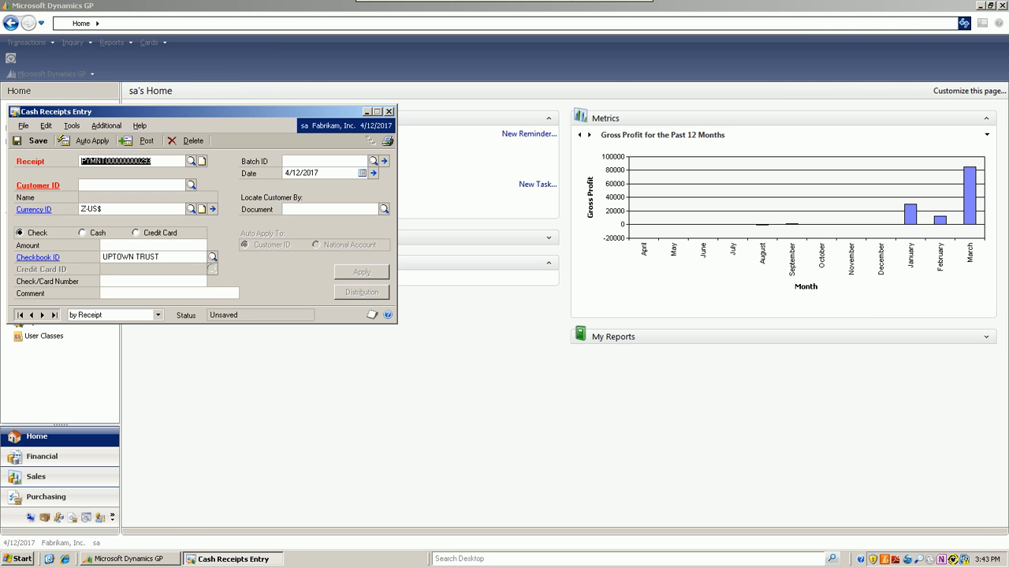
left_click(190, 164)
double_click(145, 198)
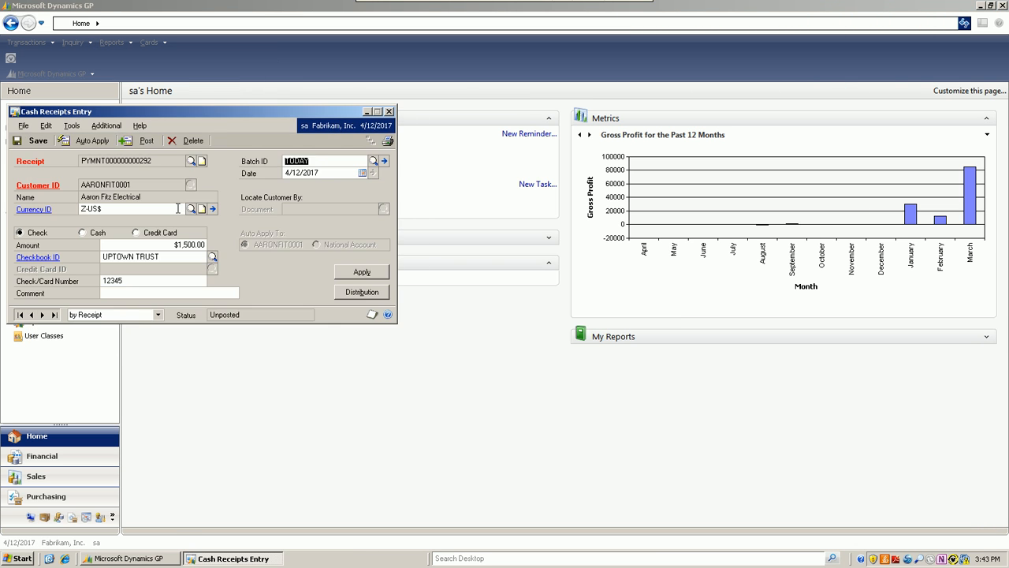
left_click(106, 126)
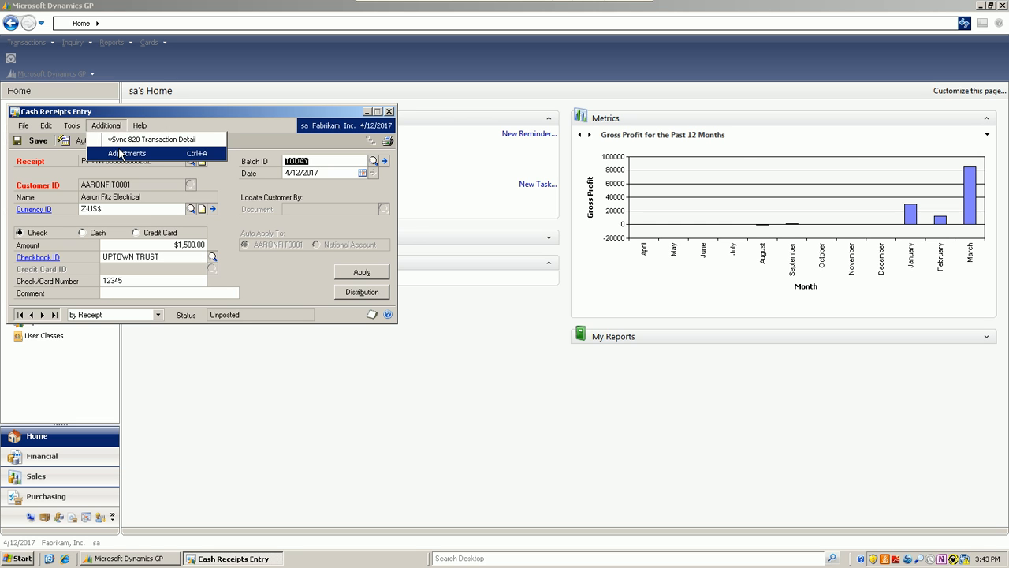
left_click(264, 259)
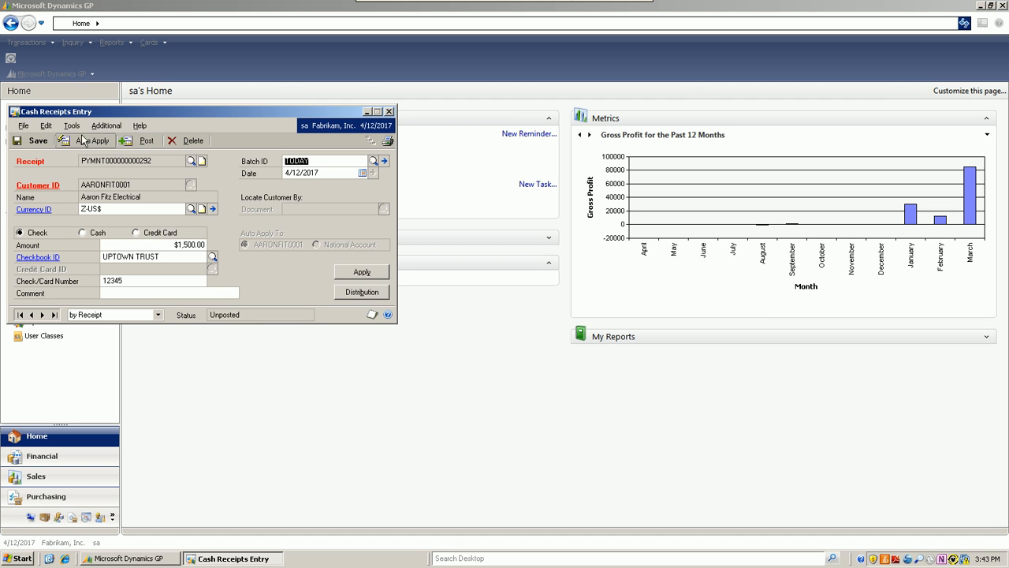
- Print the Cash Receipts Edit List to the screen and examine its adjustments, general ledger distributions and applied distributions
left_click(23, 126)
left_click(47, 173)
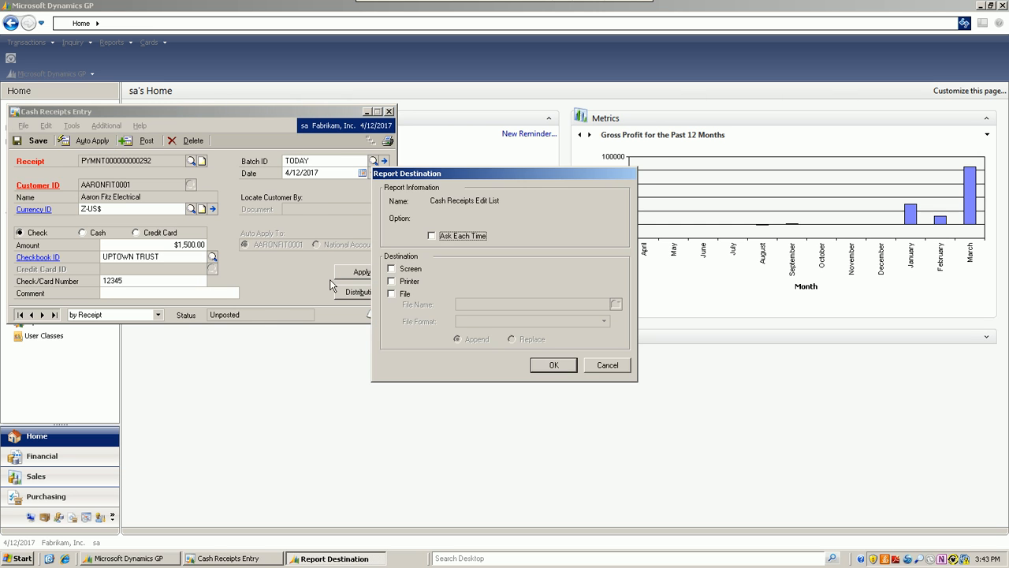
left_click(392, 268)
left_click(564, 368)
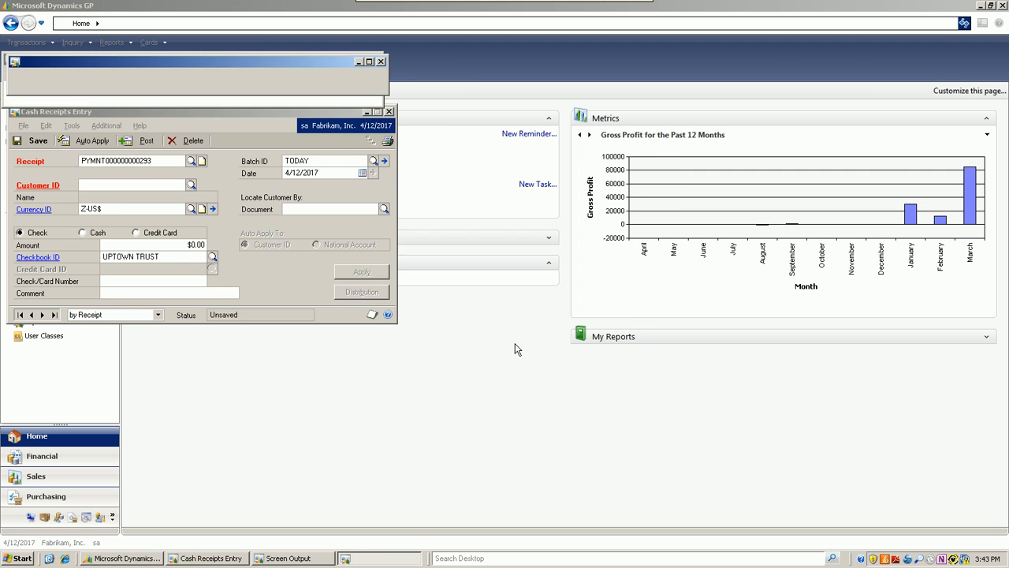
left_click_drag(418, 108, 838, 108)
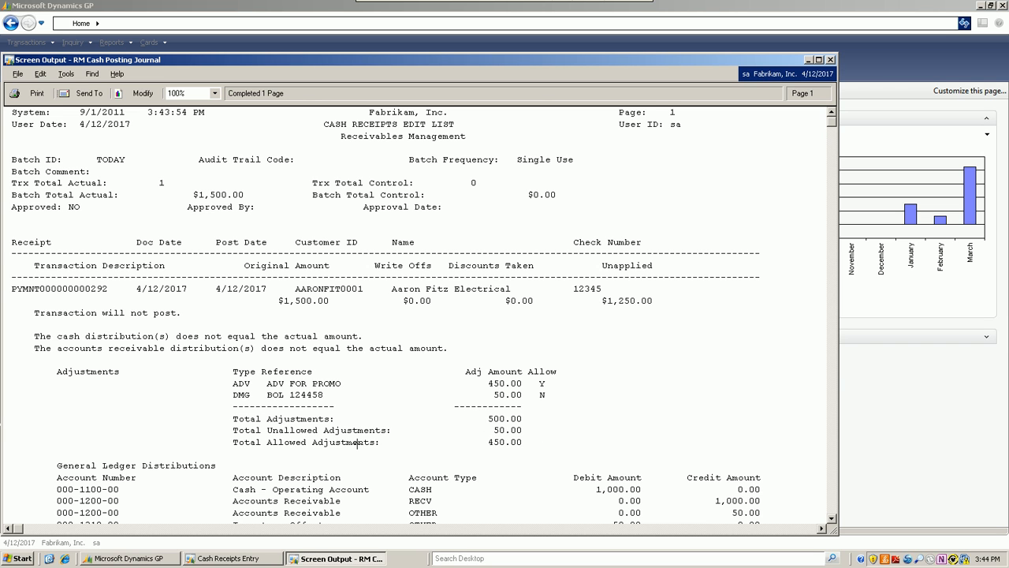
left_click_drag(832, 519, 833, 522)
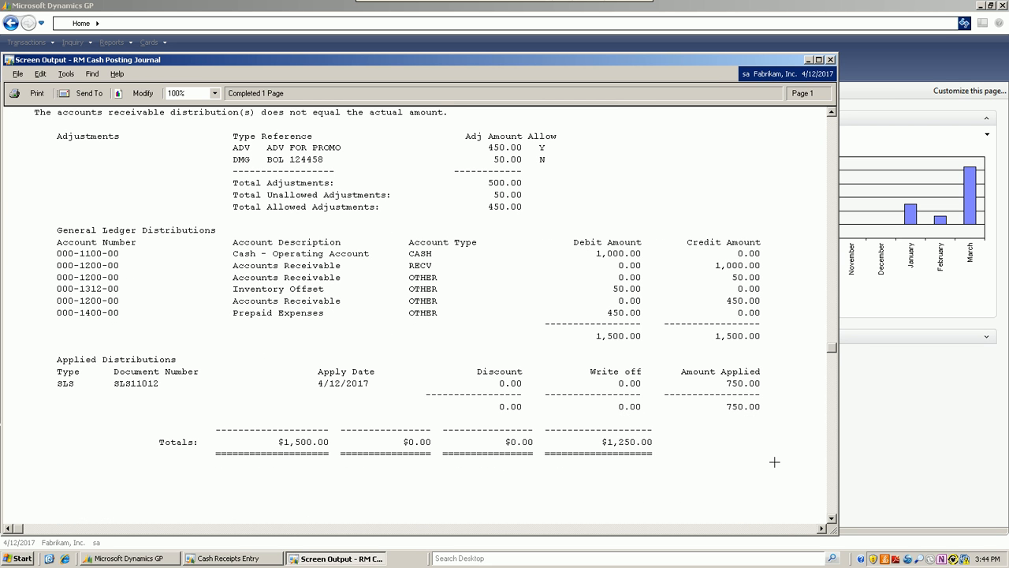